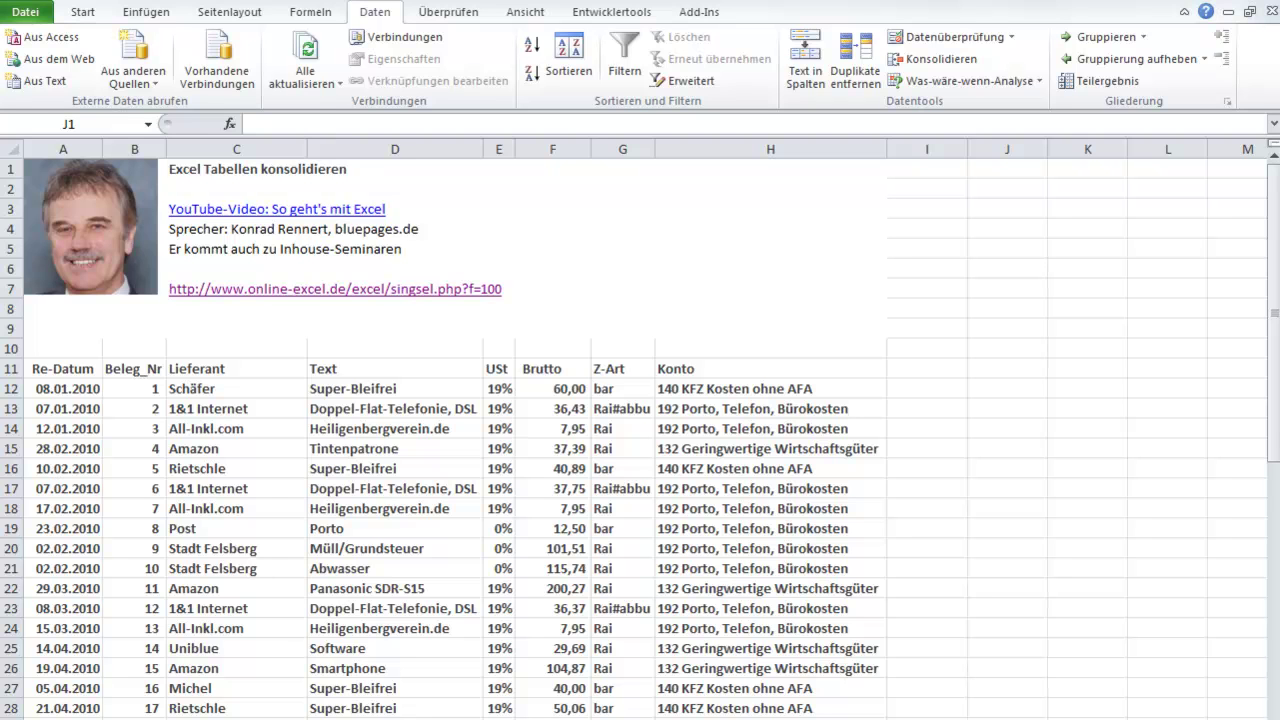
- Browse the supplier data, pointing out the Super-Bleifrei and Amazon entries
left_click(259, 293)
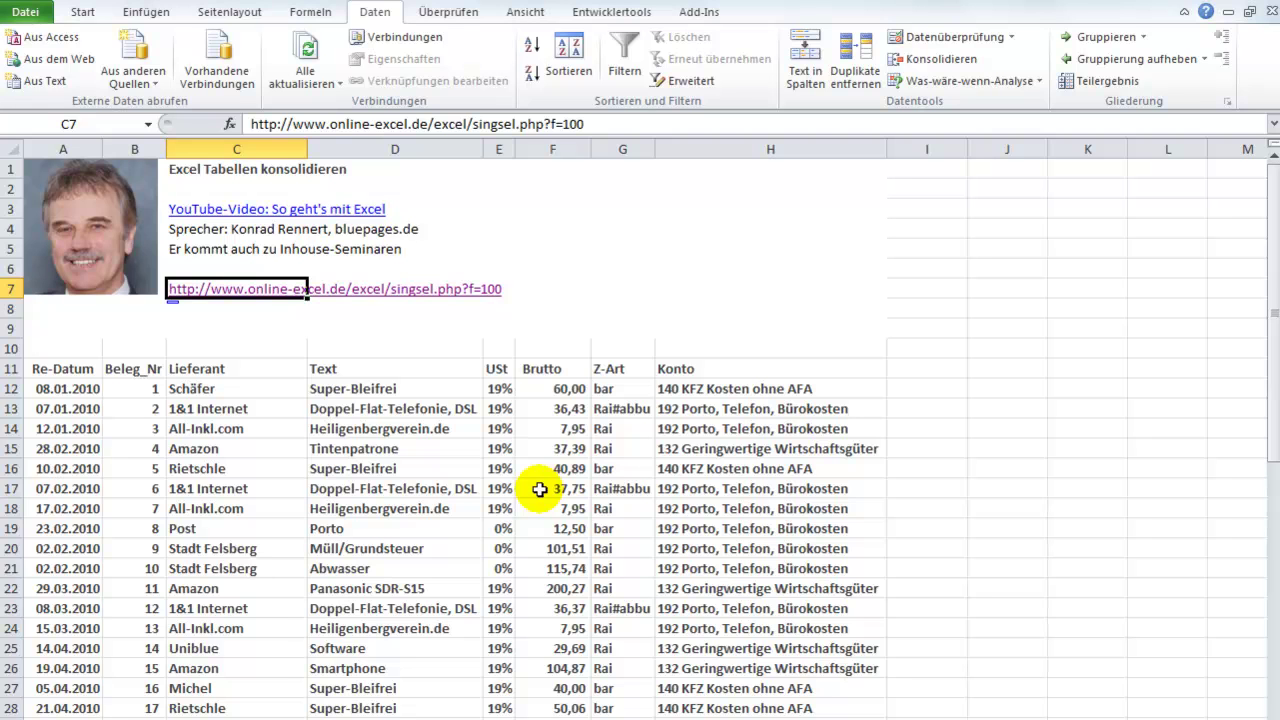
left_click(389, 468)
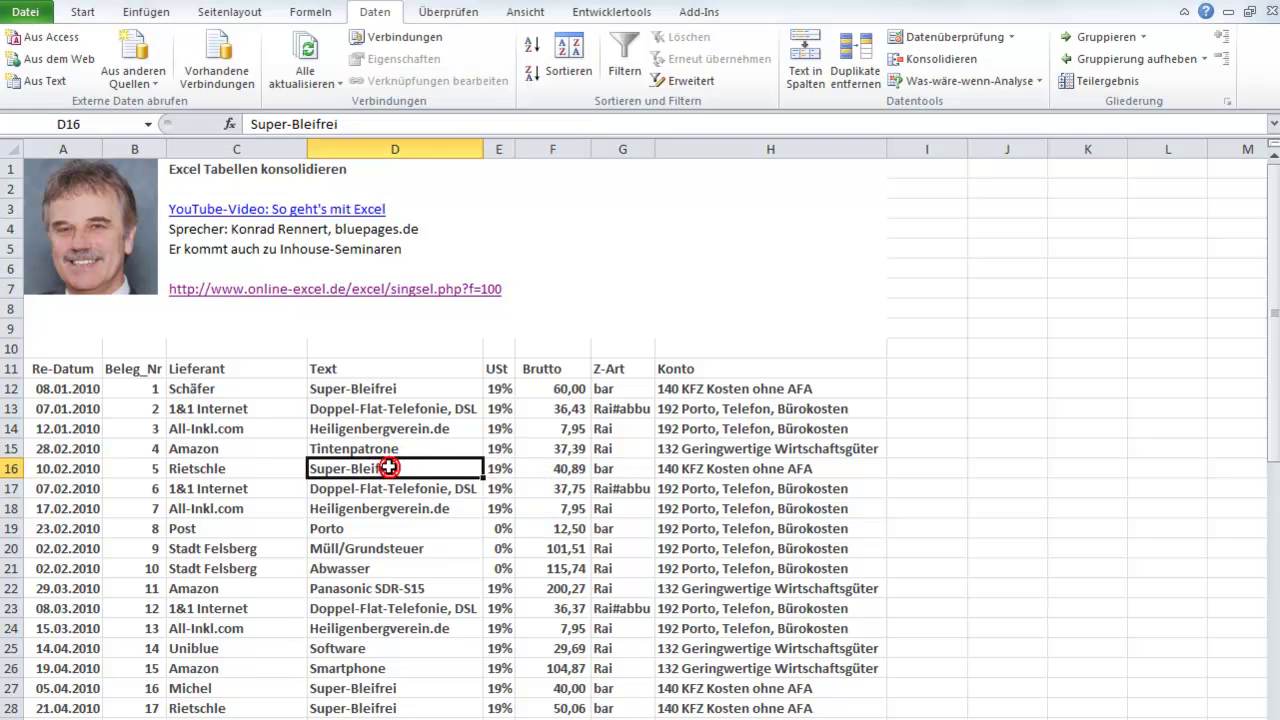
scroll(360, 466, "down", 1)
scroll(343, 466, "down", 2)
left_click(264, 408)
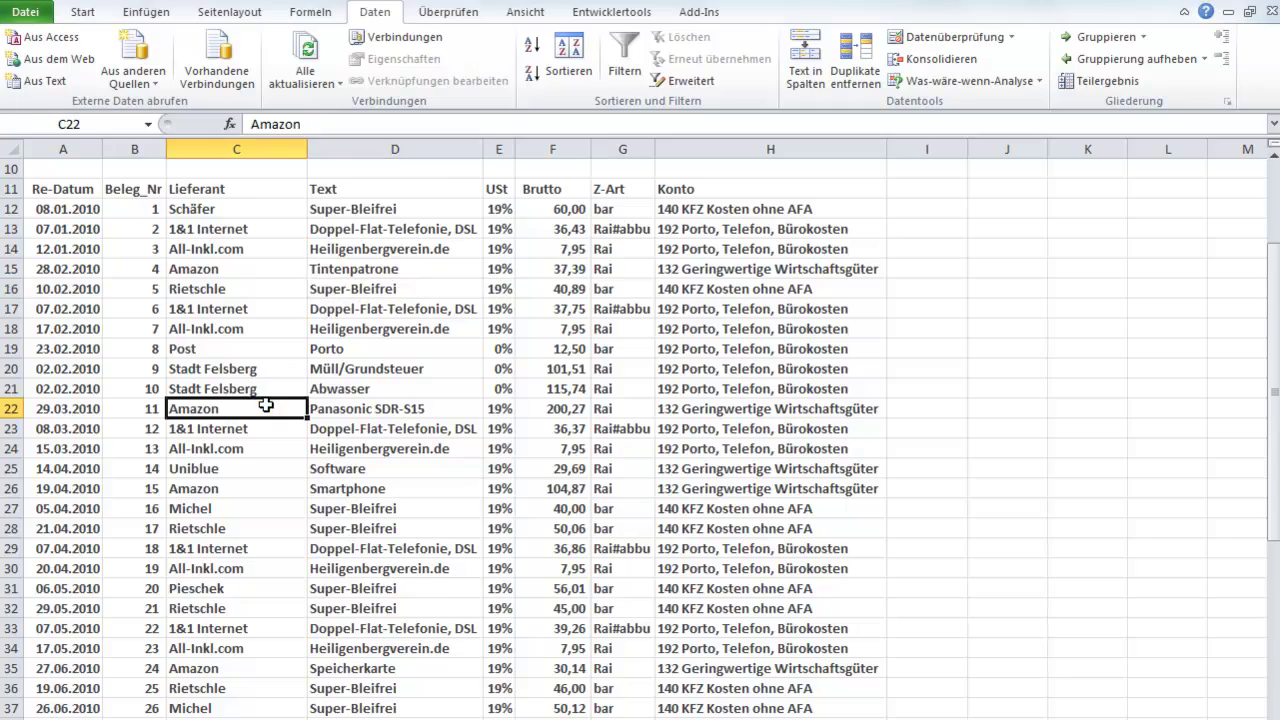
scroll(264, 408, "down", 4)
scroll(266, 406, "down", 2)
scroll(266, 406, "down", 4)
scroll(266, 406, "down", 4)
scroll(266, 406, "up", 4)
scroll(266, 406, "up", 4)
scroll(266, 406, "up", 4)
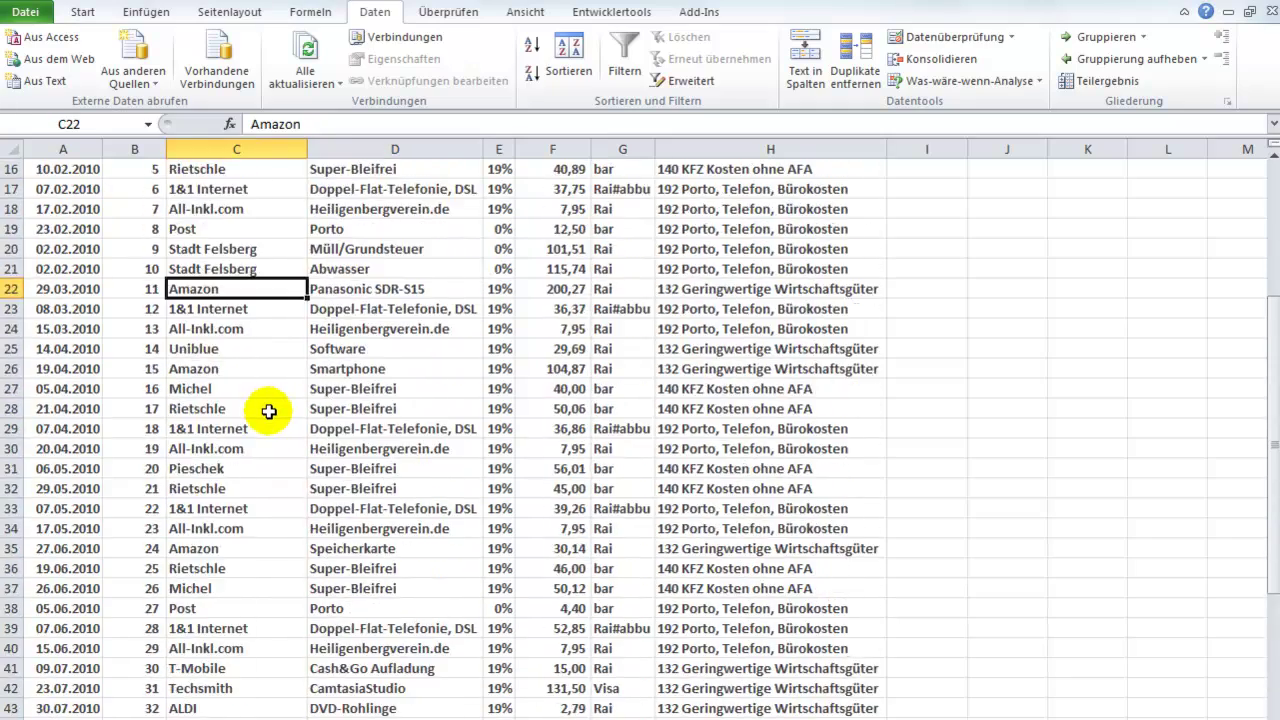
scroll(270, 407, "up", 4)
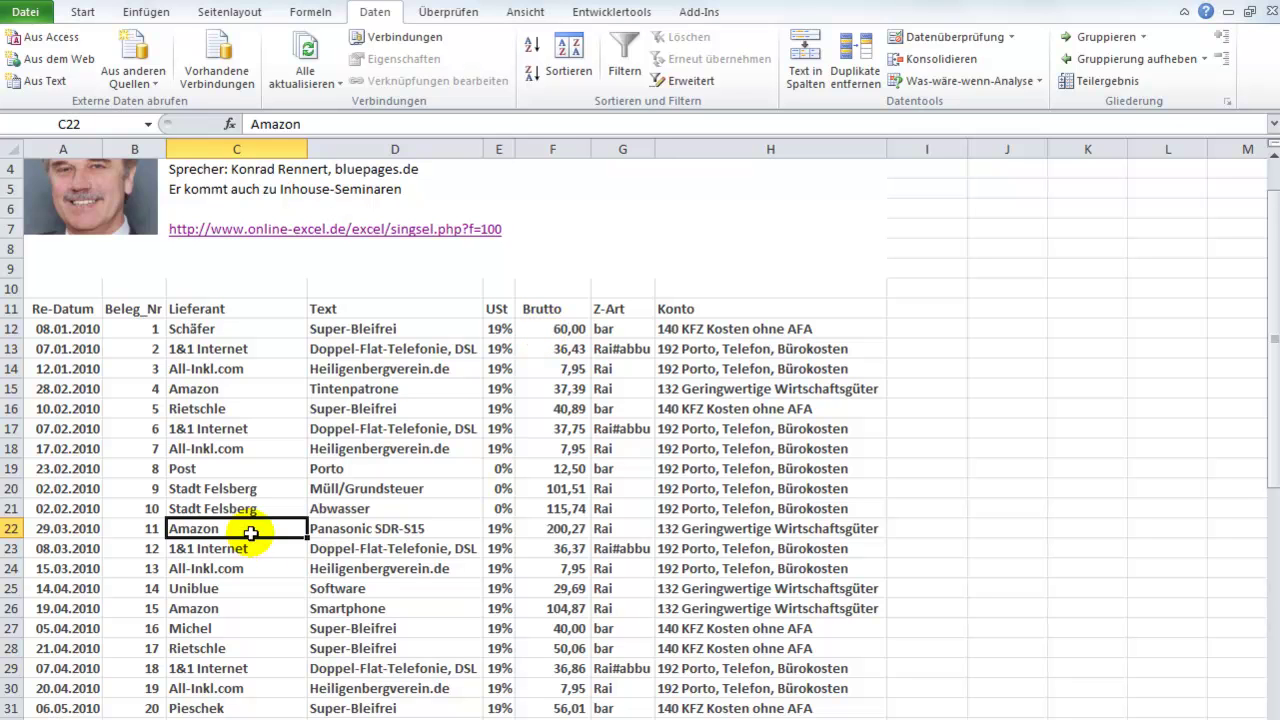
- Copy the Lieferant column from C11 downward into column K, starting at K1
left_click(199, 310)
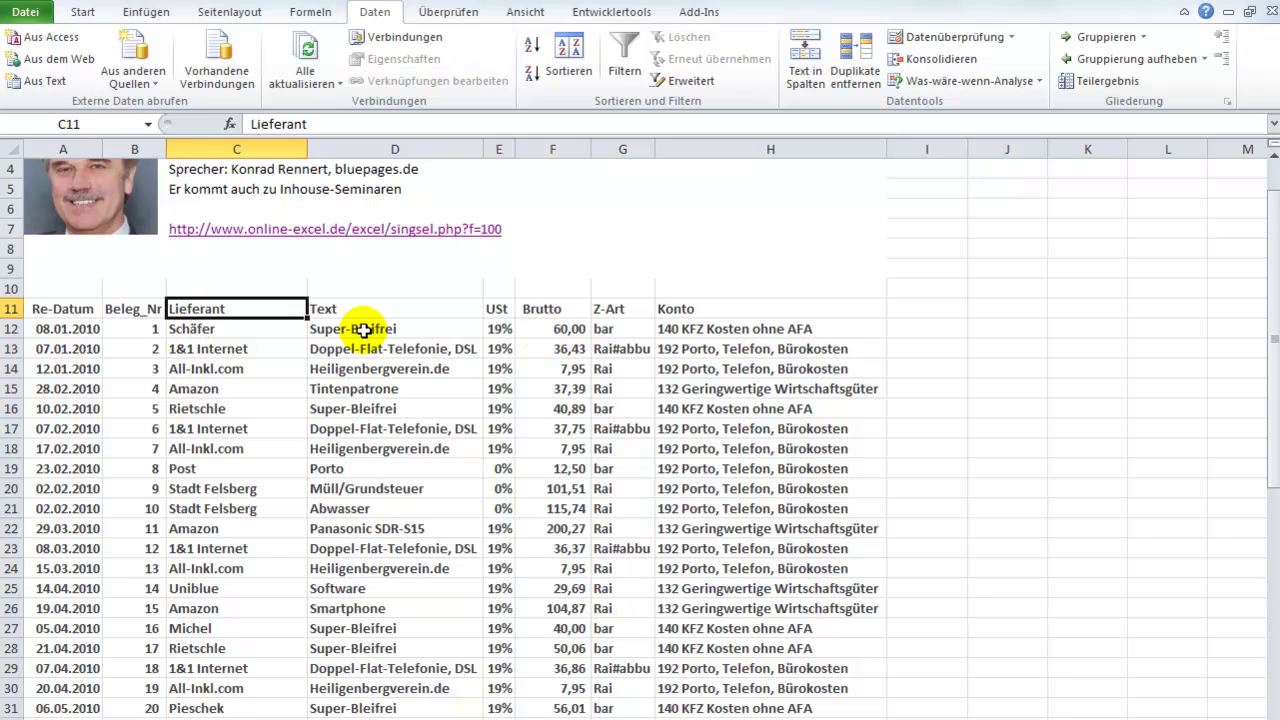
key("ctrl+shift+Down")
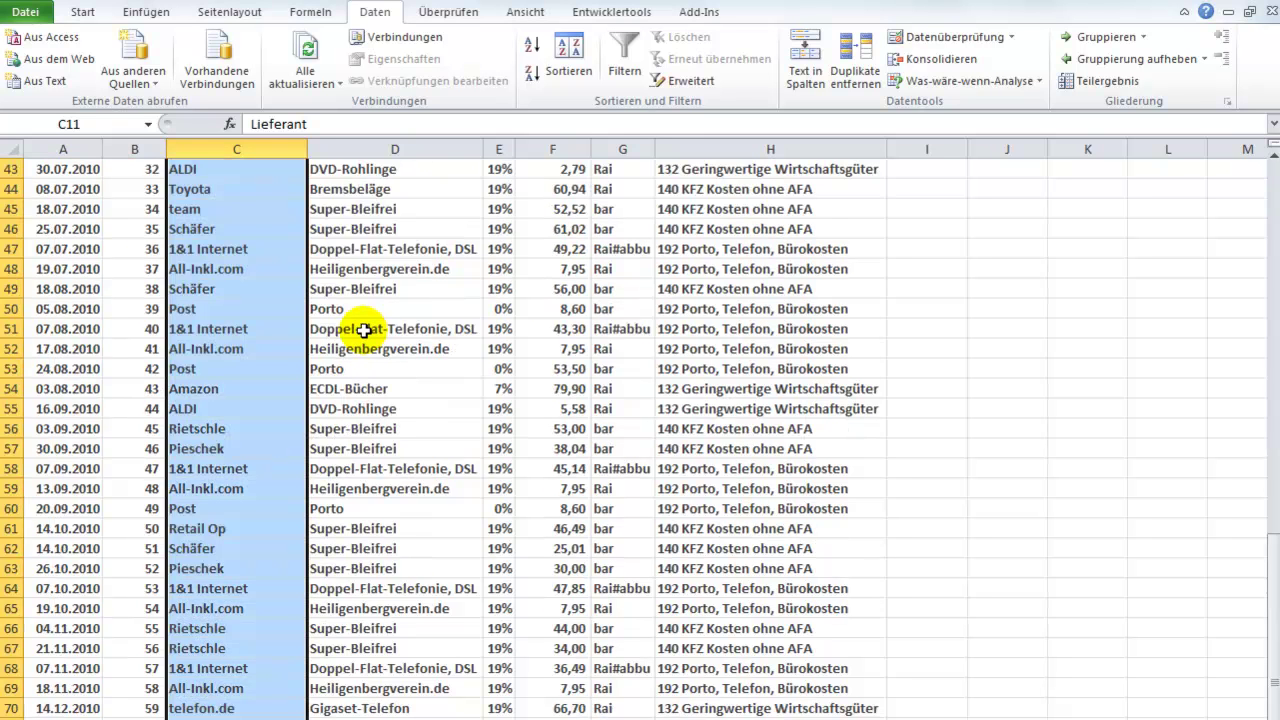
right_click(257, 352)
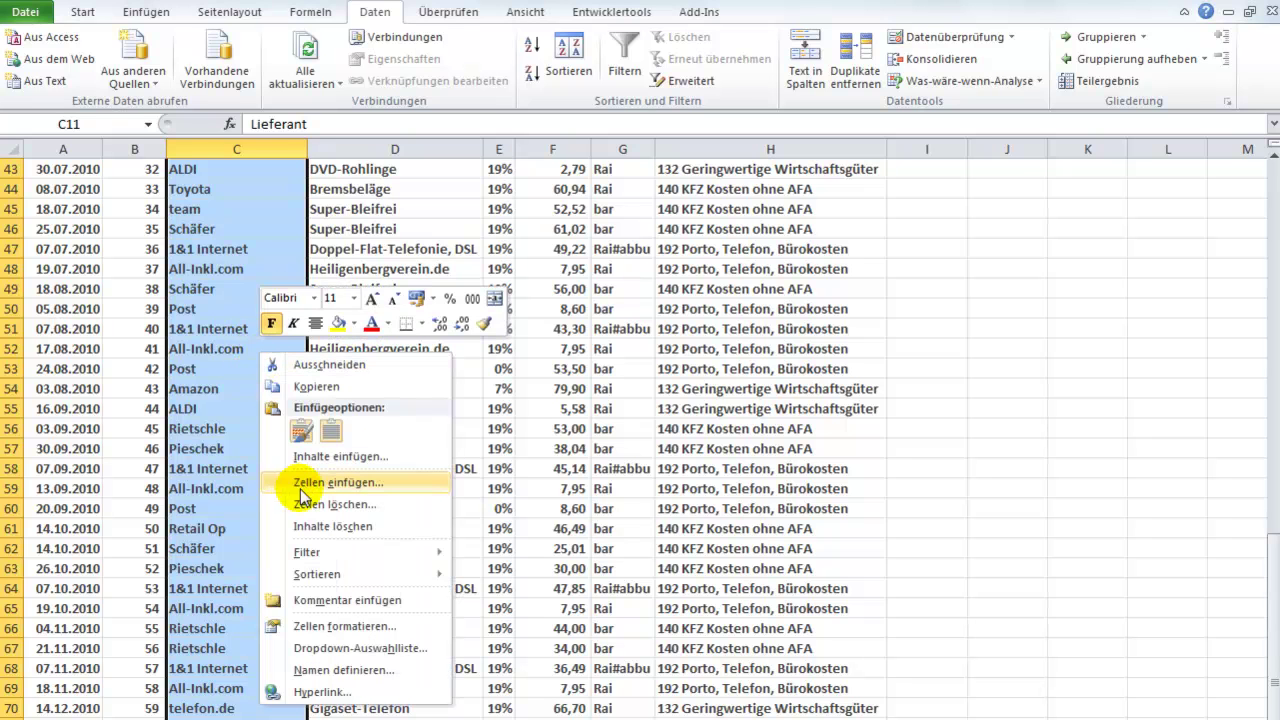
left_click(316, 386)
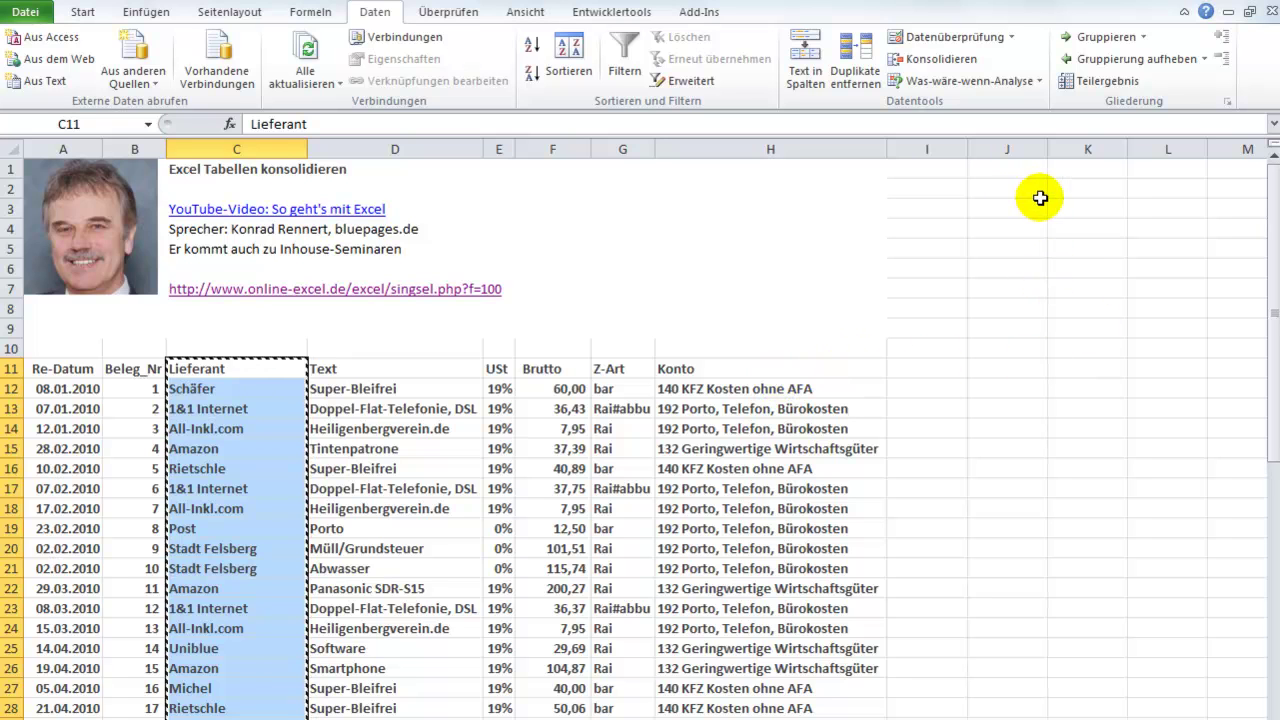
left_click(1065, 169)
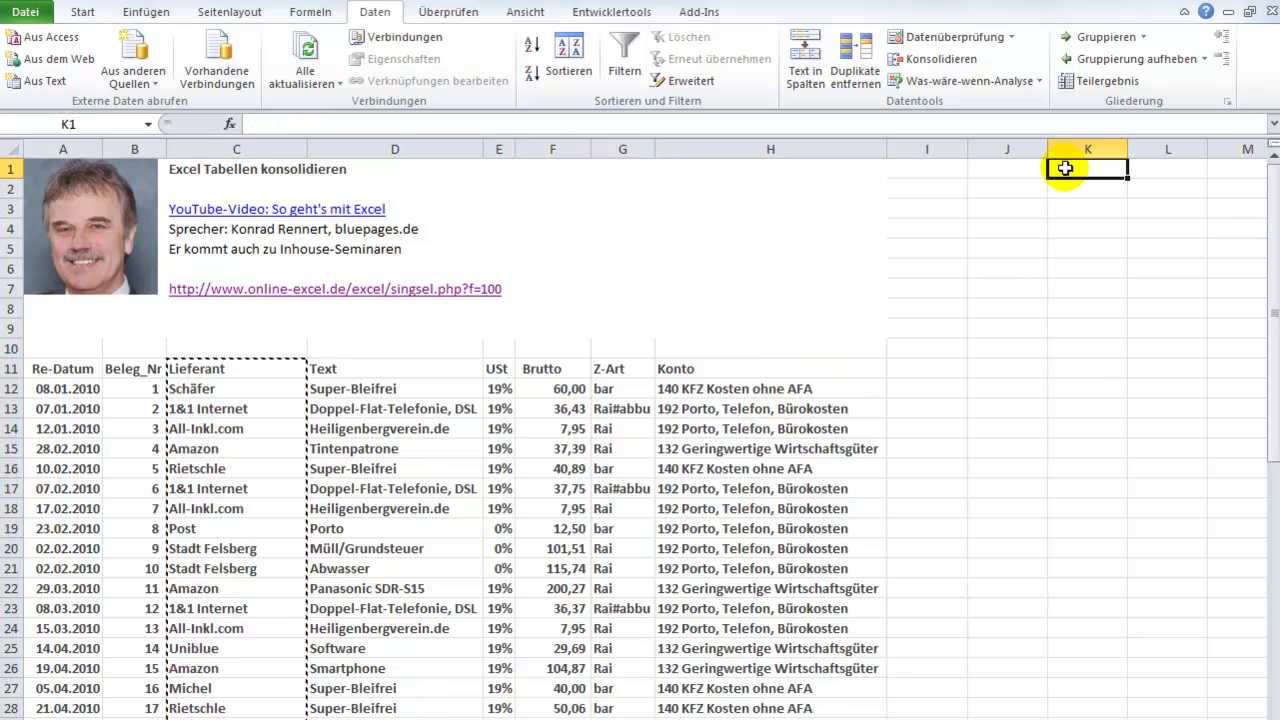
right_click(1065, 169)
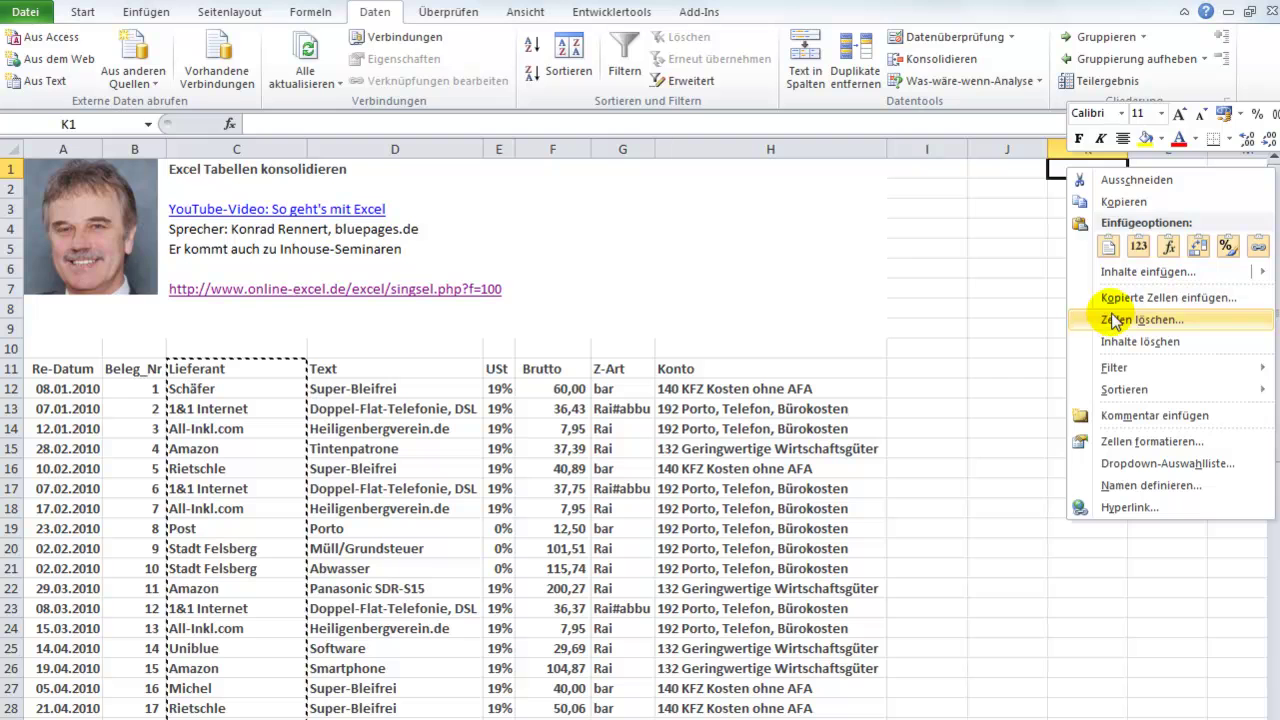
left_click(1108, 246)
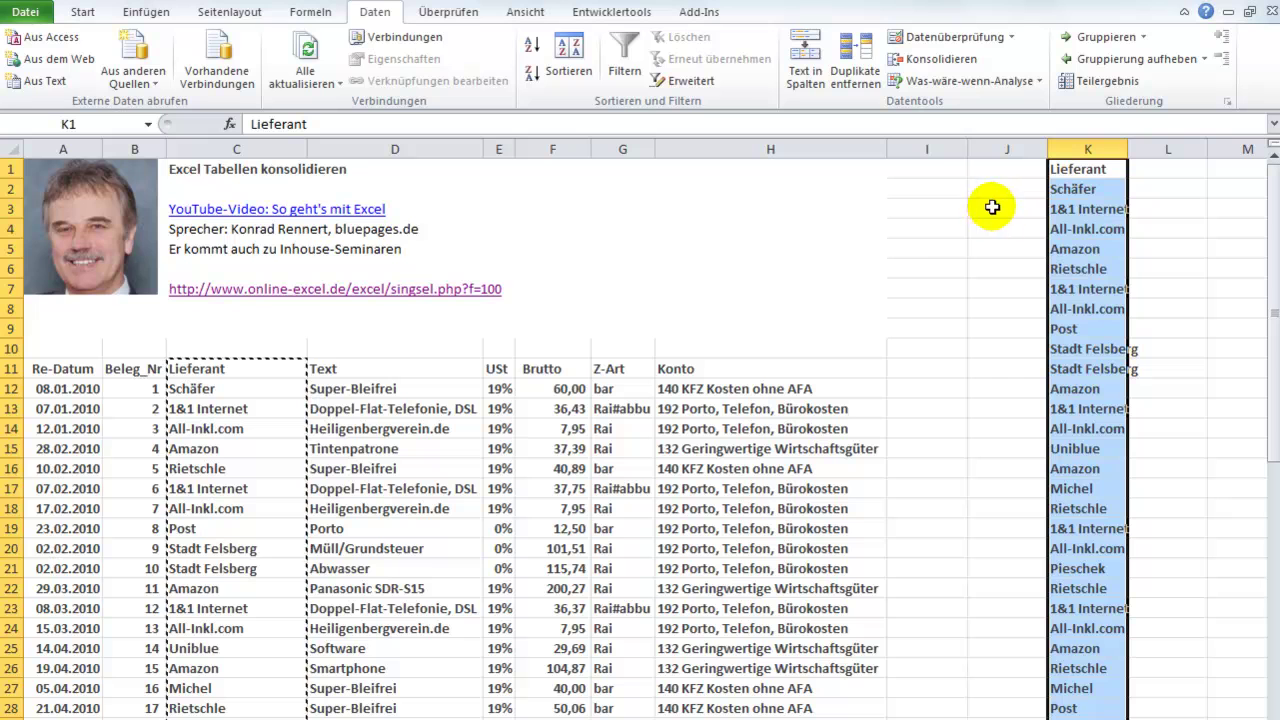
- Remove duplicates from column K, deleting 47 duplicates and keeping 18 unique suppliers
left_click(855, 66)
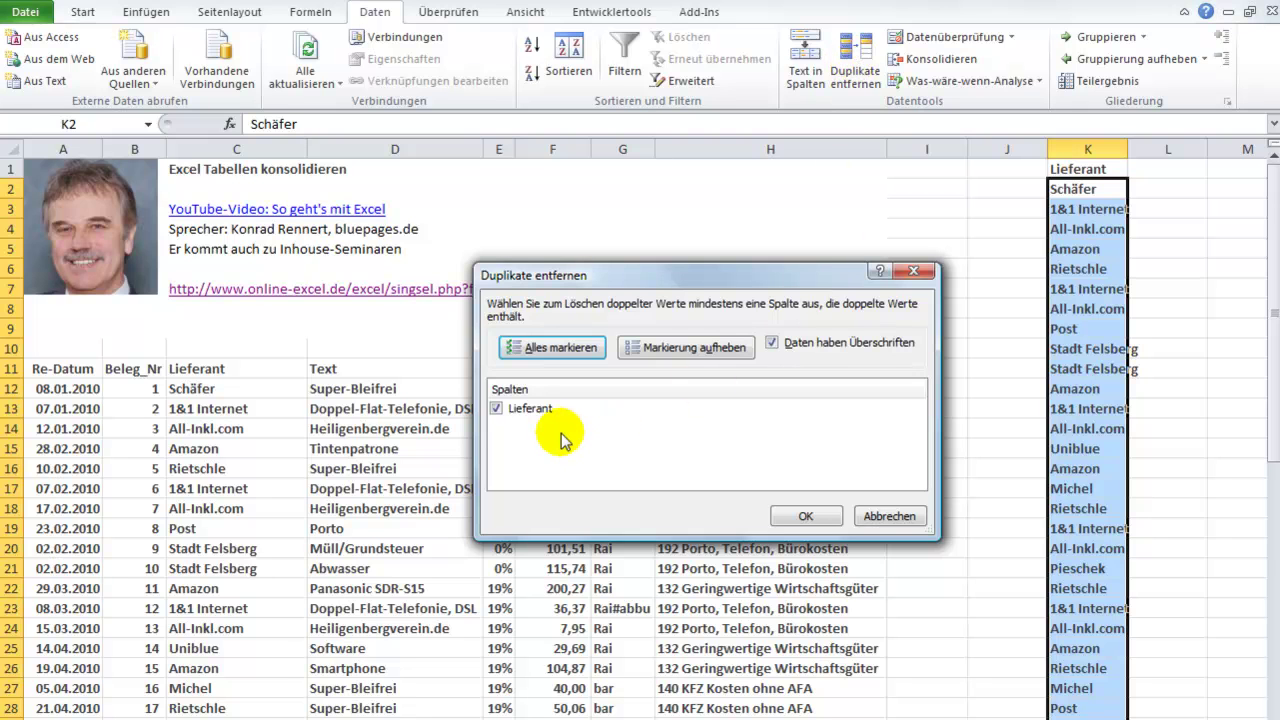
left_click(806, 517)
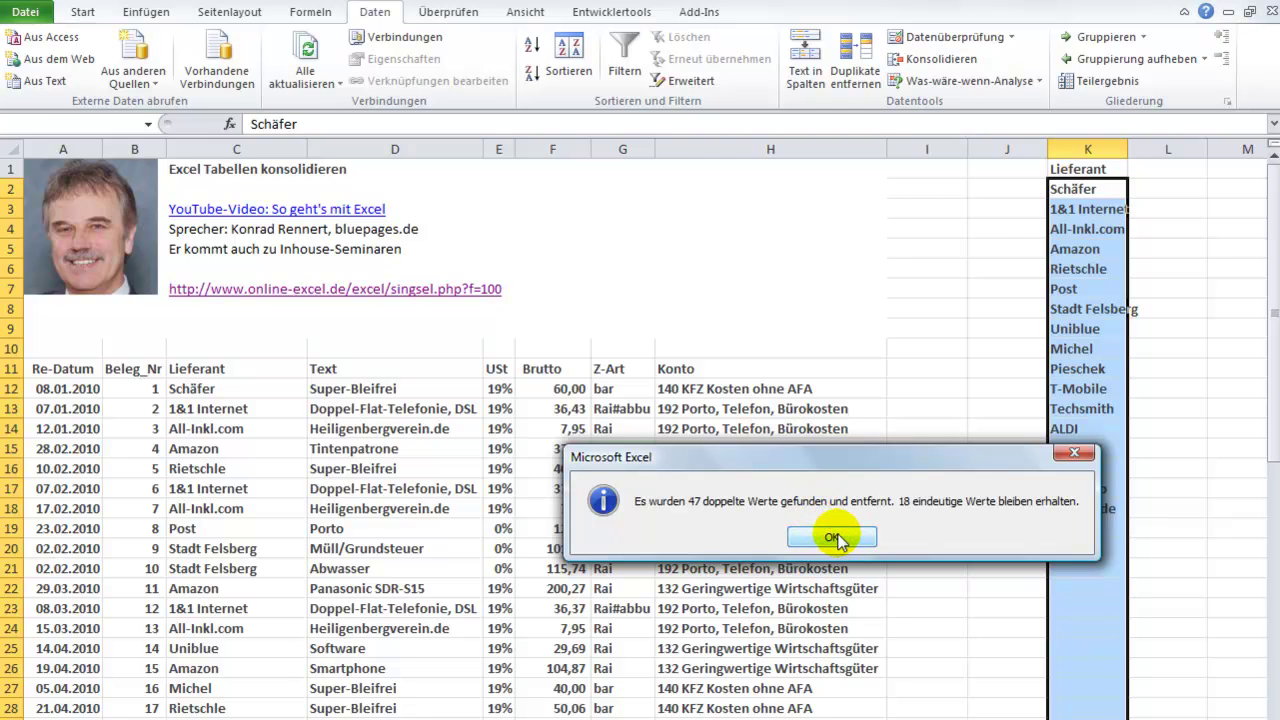
left_click(836, 536)
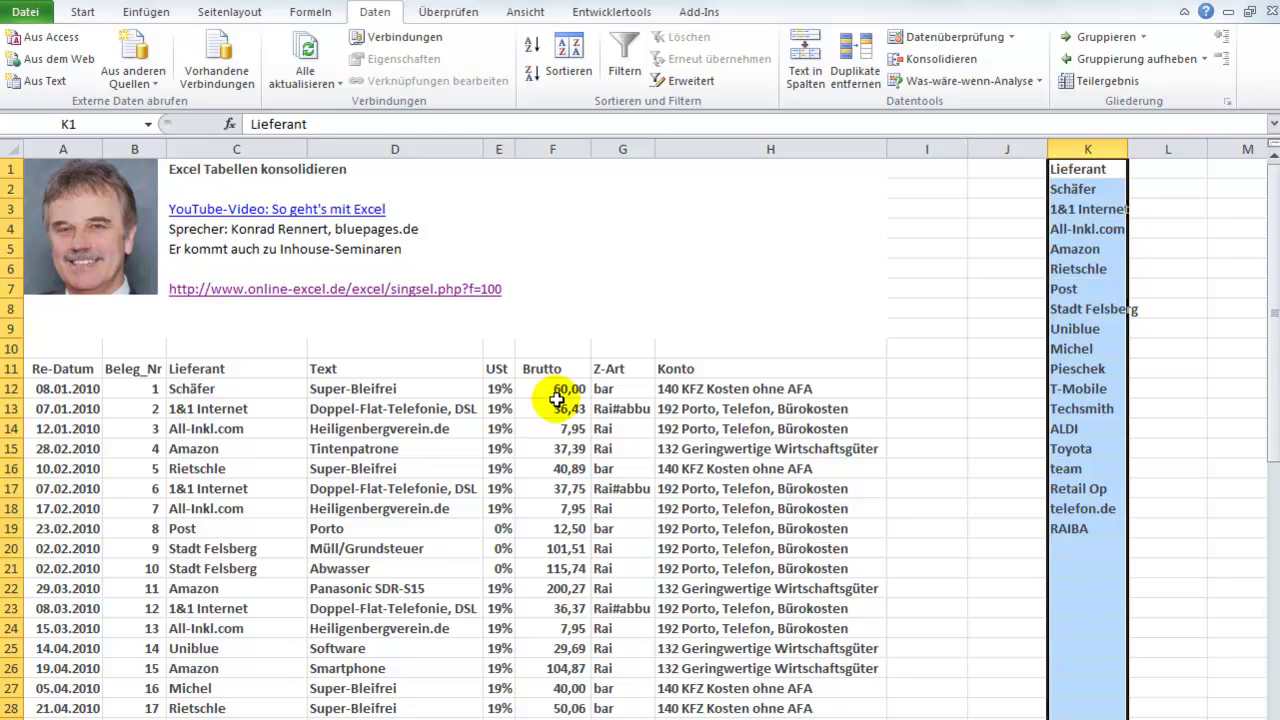
- Copy the Brutto header from F11 into L1 and select the K1:L19 summary area
left_click(553, 369)
left_click(553, 369)
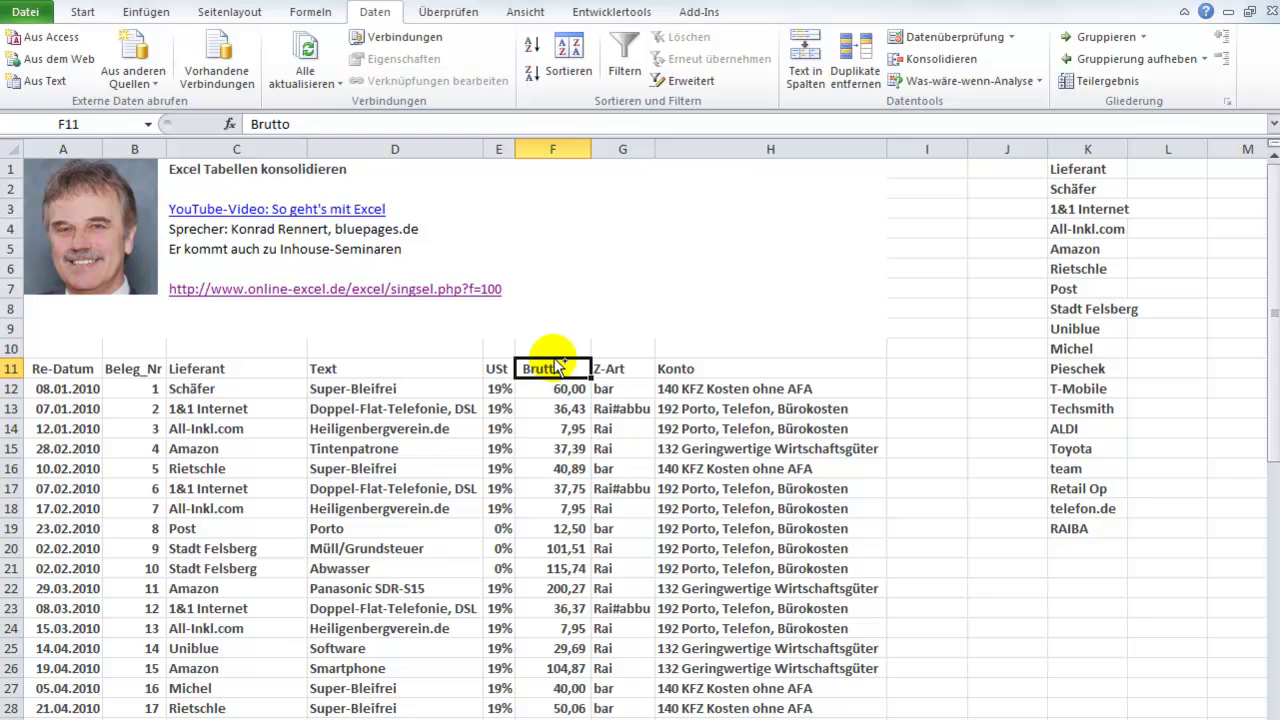
right_click(556, 359)
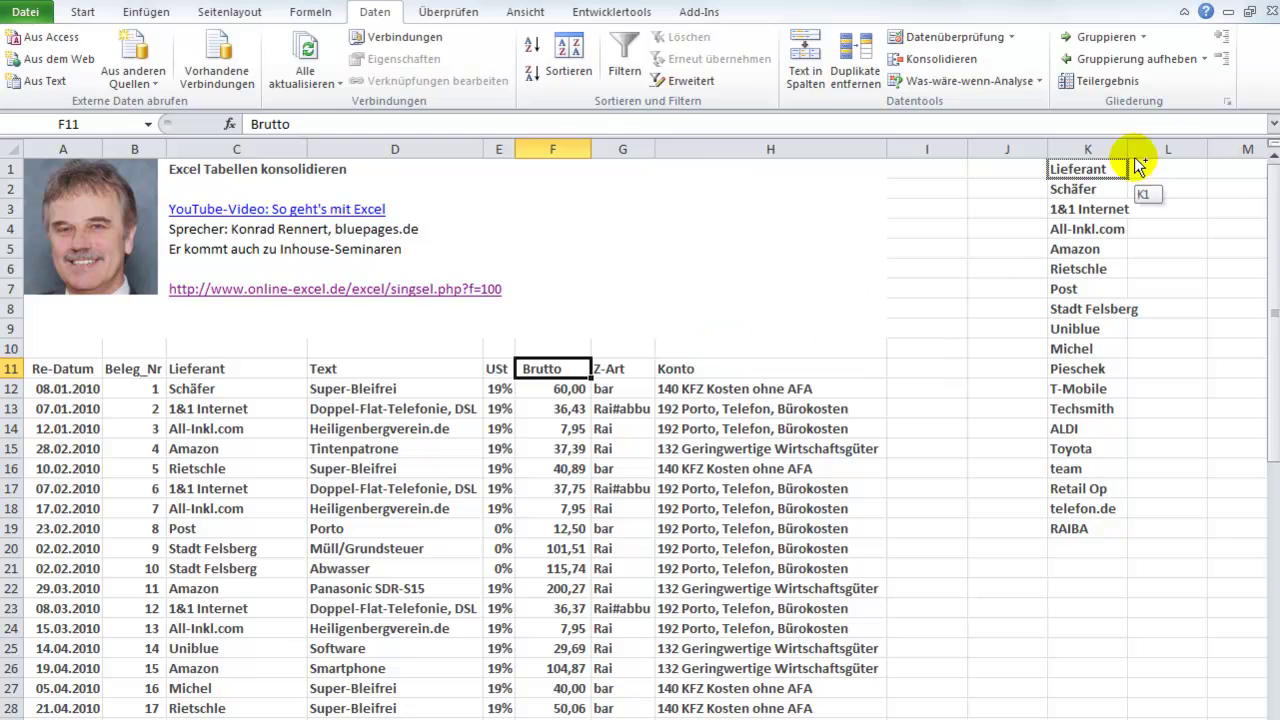
left_click_drag(556, 362, 1177, 128)
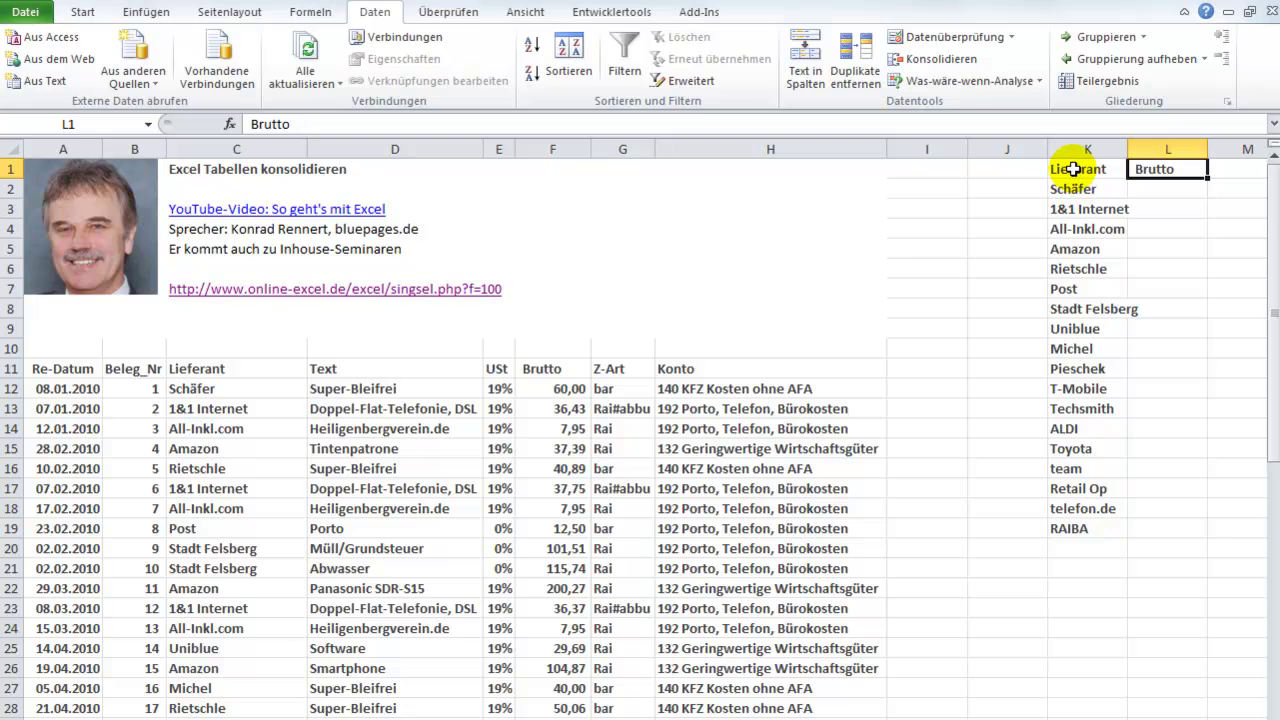
left_click_drag(1068, 170, 1145, 352)
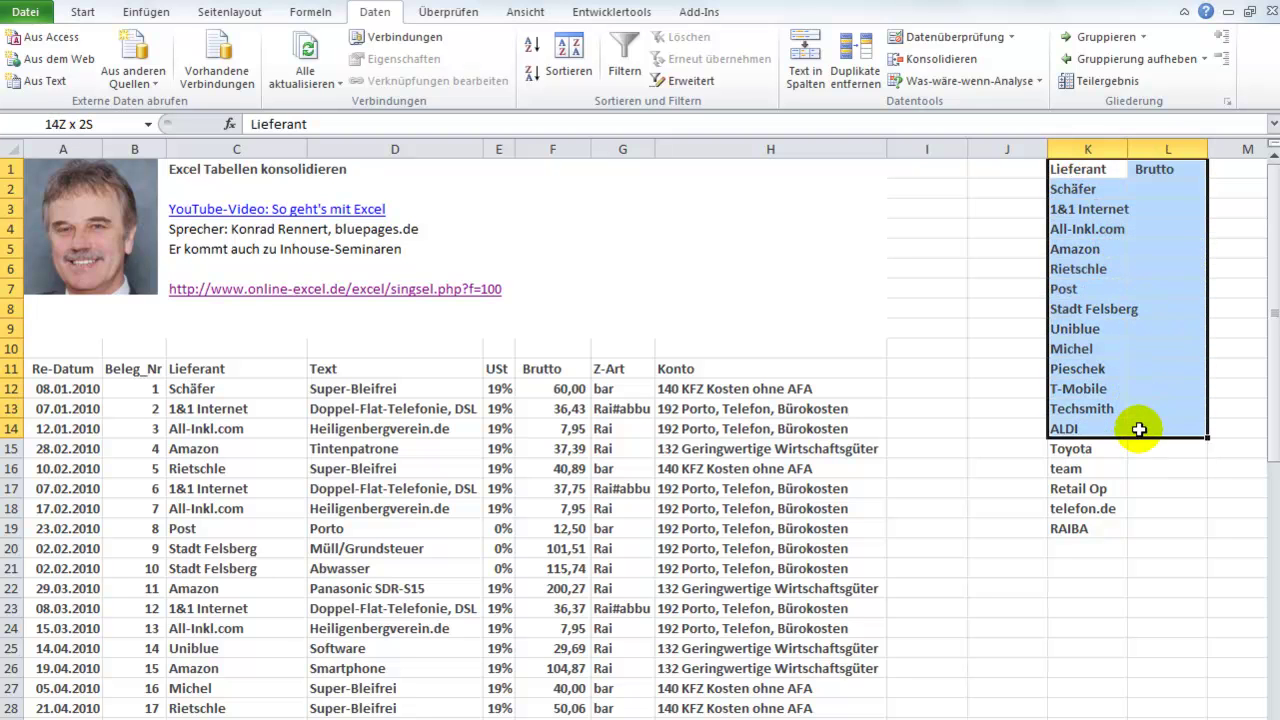
left_click_drag(1145, 352, 1140, 528)
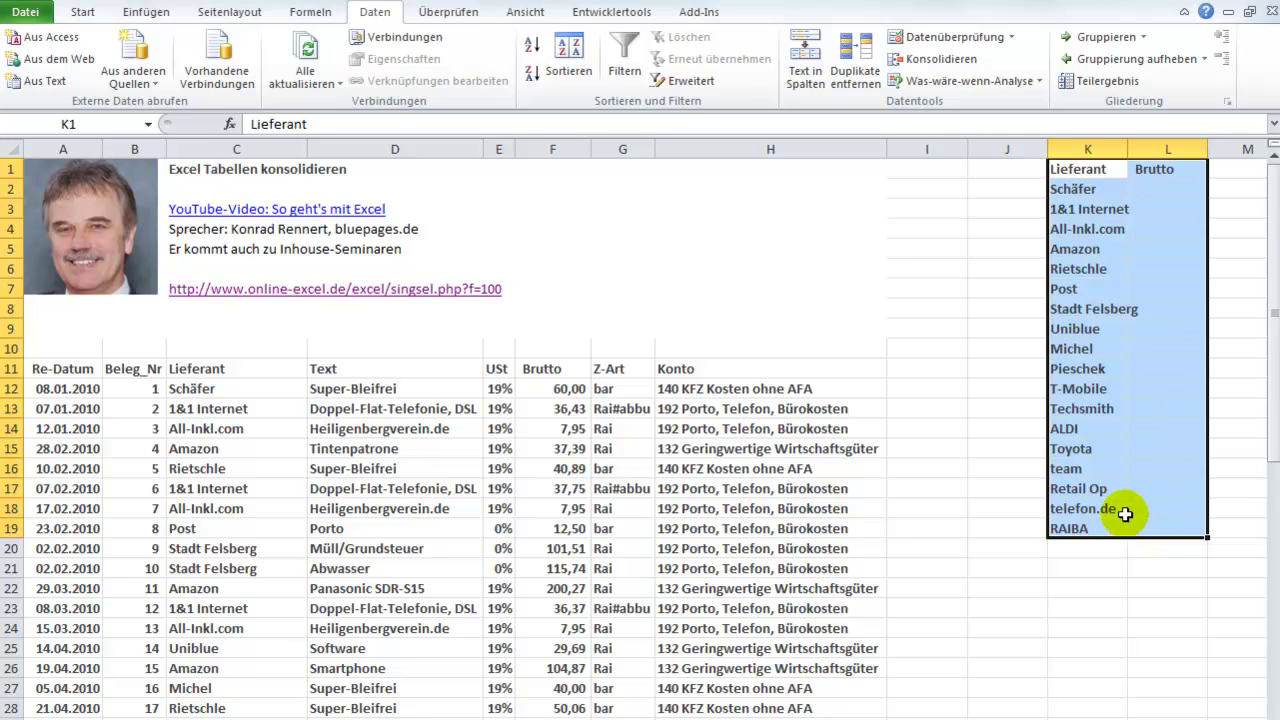
- Start Konsolidieren with Summe as the function, ready to enter the Verweis reference
left_click(930, 64)
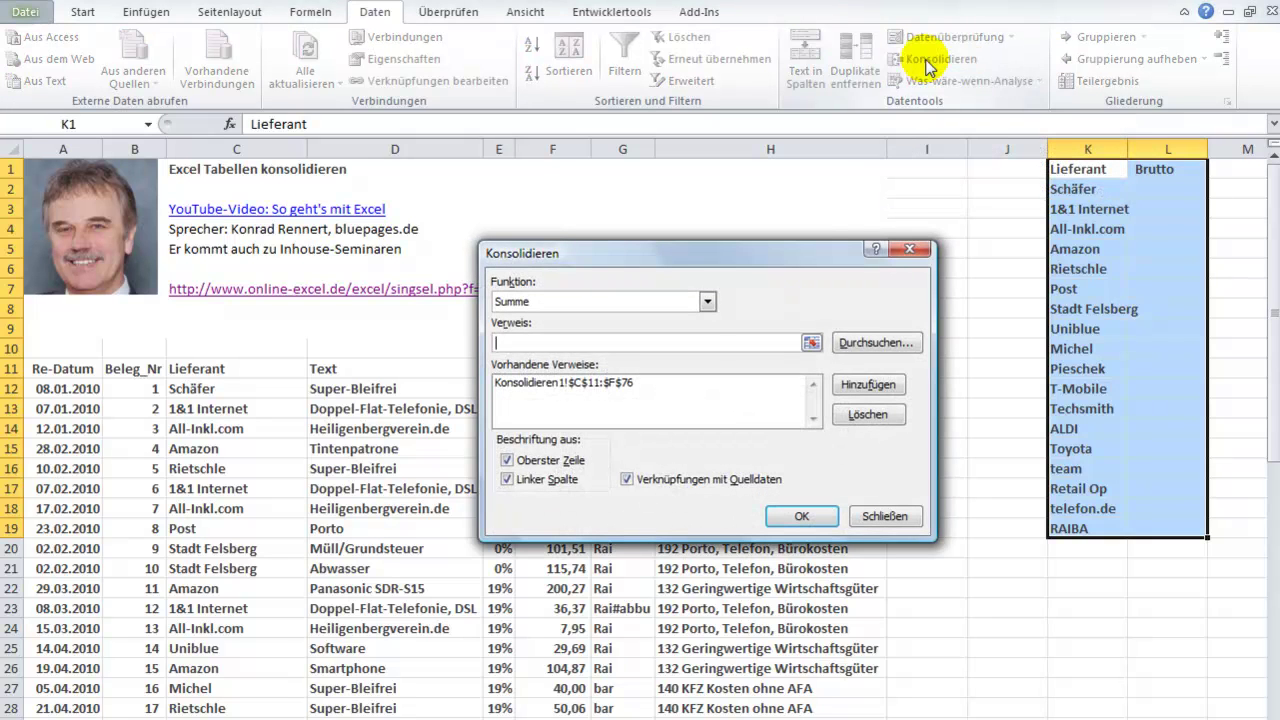
left_click(707, 301)
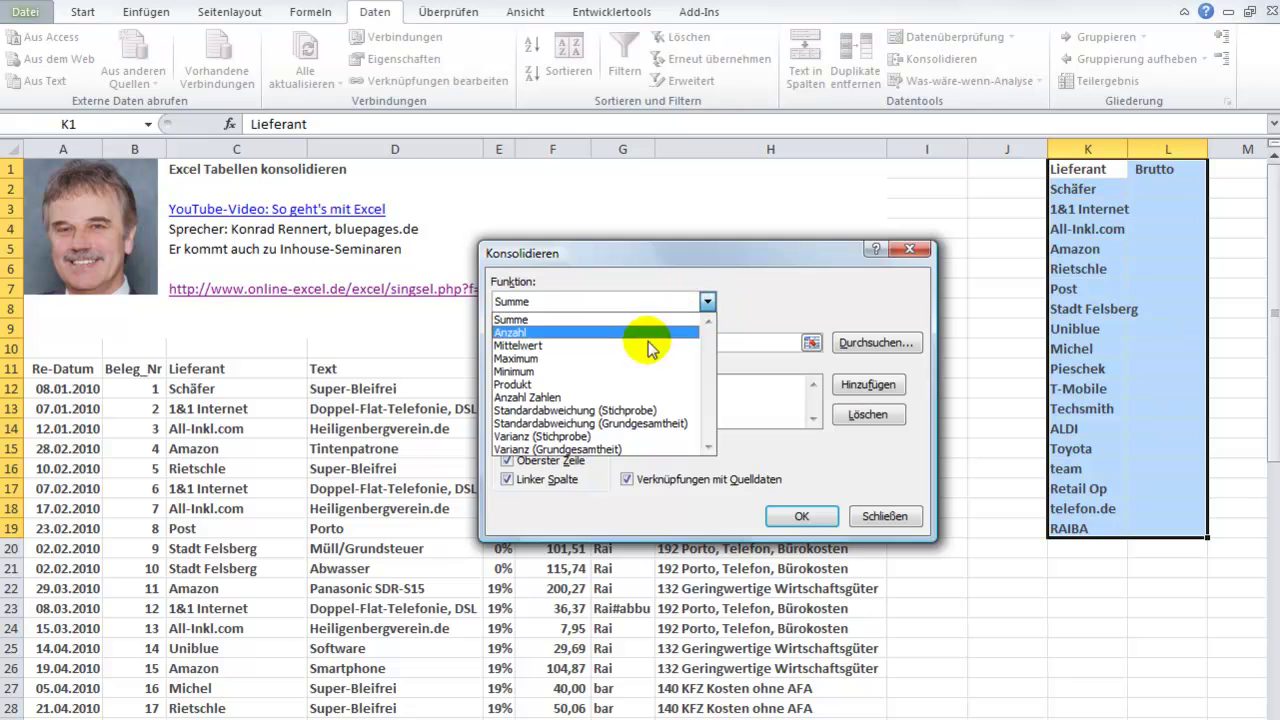
left_click(707, 301)
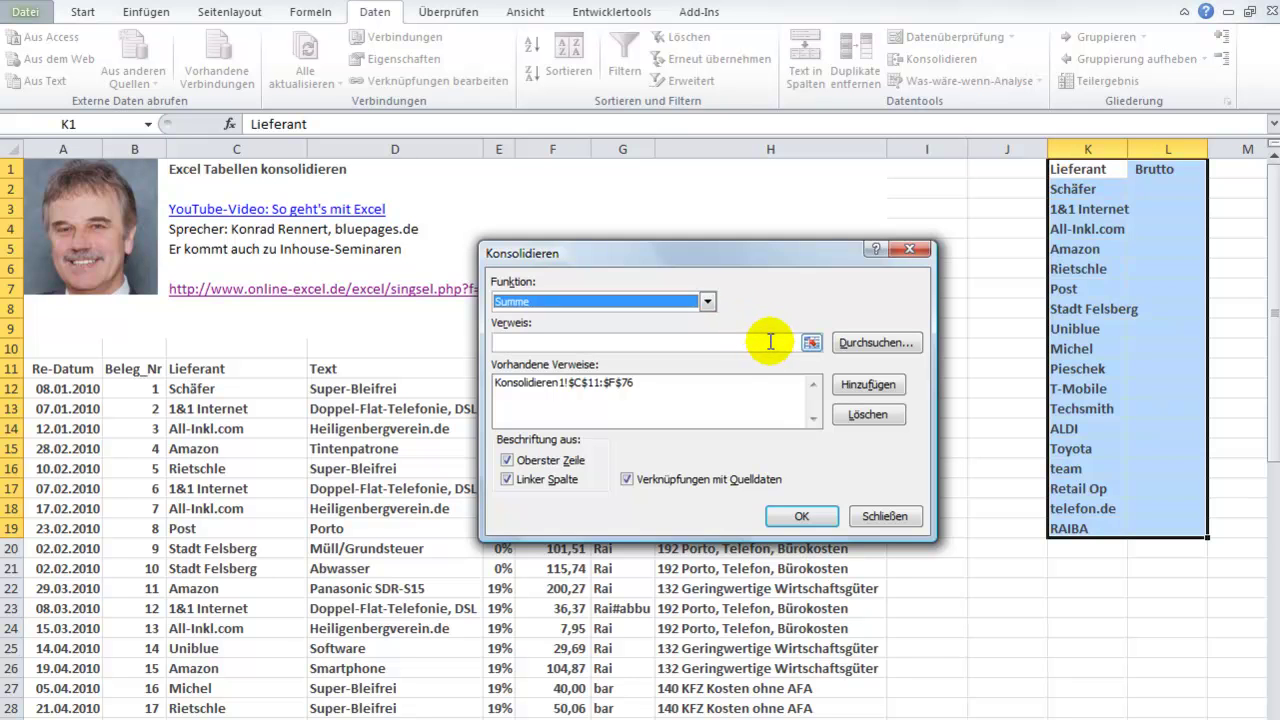
left_click(770, 342)
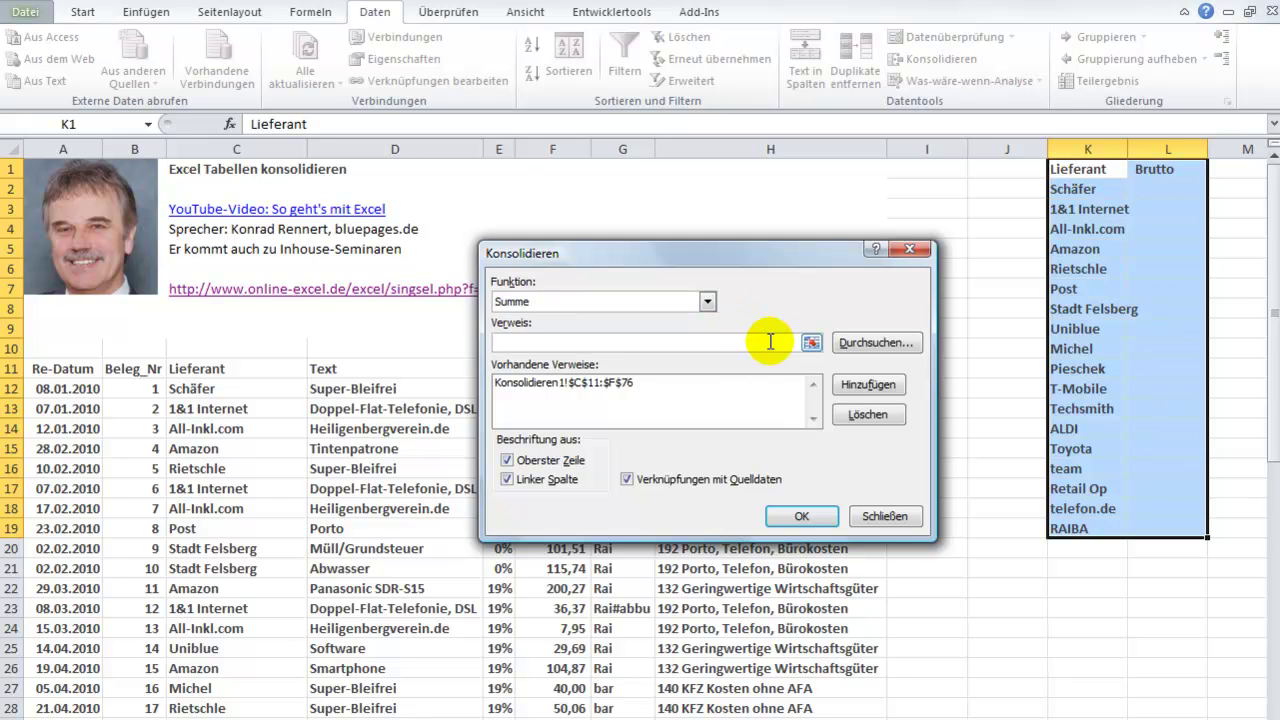
- Set the consolidation reference to the supplier data range $C$11:$F$76
left_click(186, 369)
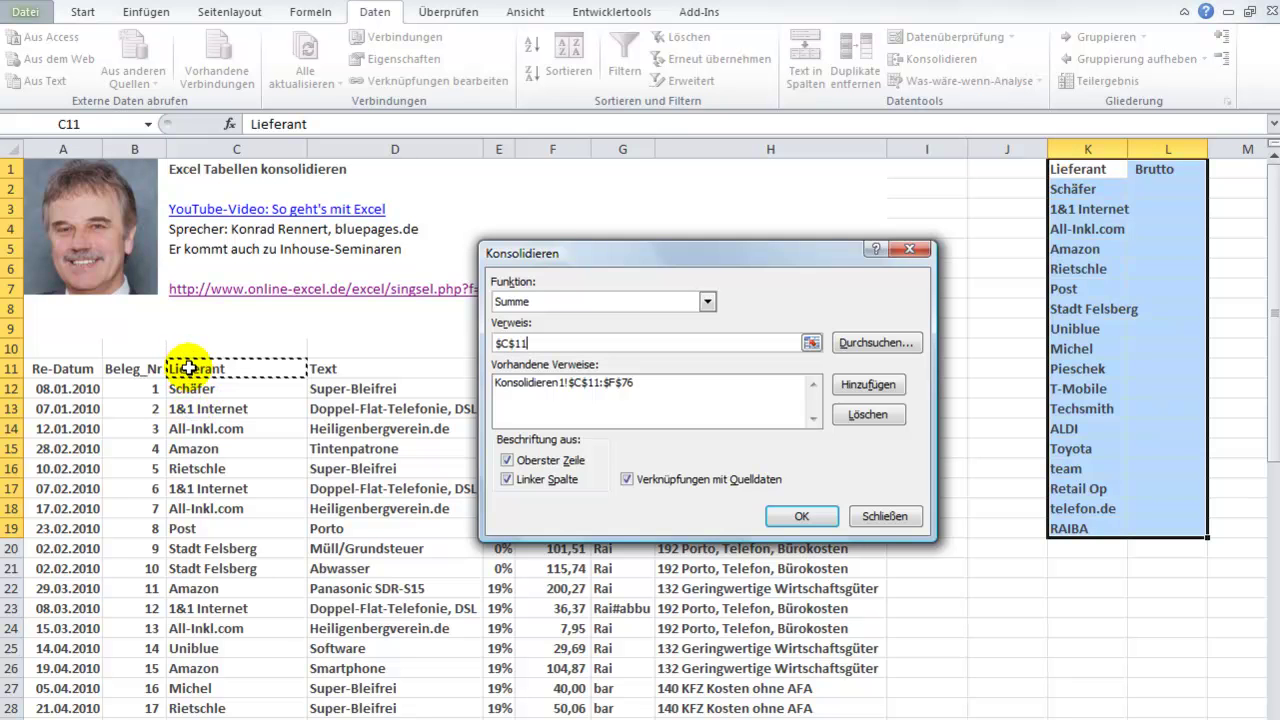
mouse_move(186, 369)
left_mouse_down()
mouse_move(549, 479)
mouse_move(549, 719)
mouse_move(578, 149)
left_mouse_up()
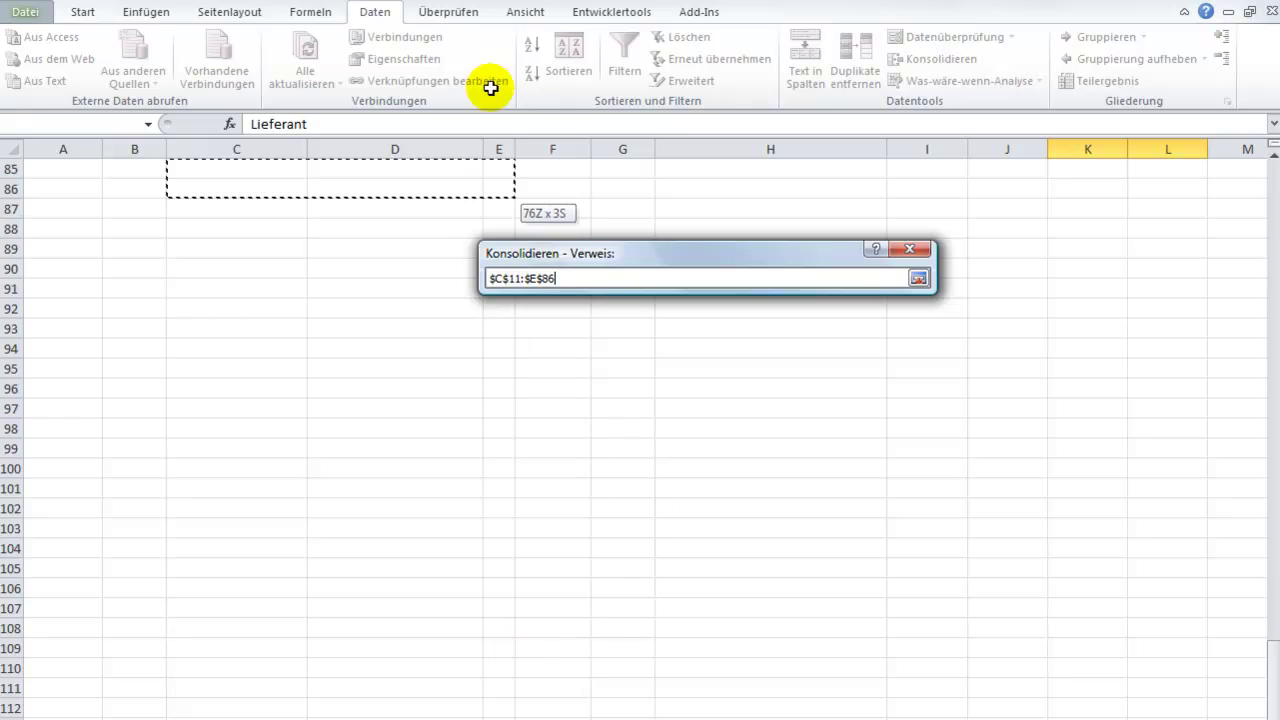
mouse_move(578, 149)
left_mouse_down()
mouse_move(572, 329)
mouse_move(577, 260)
left_mouse_up()
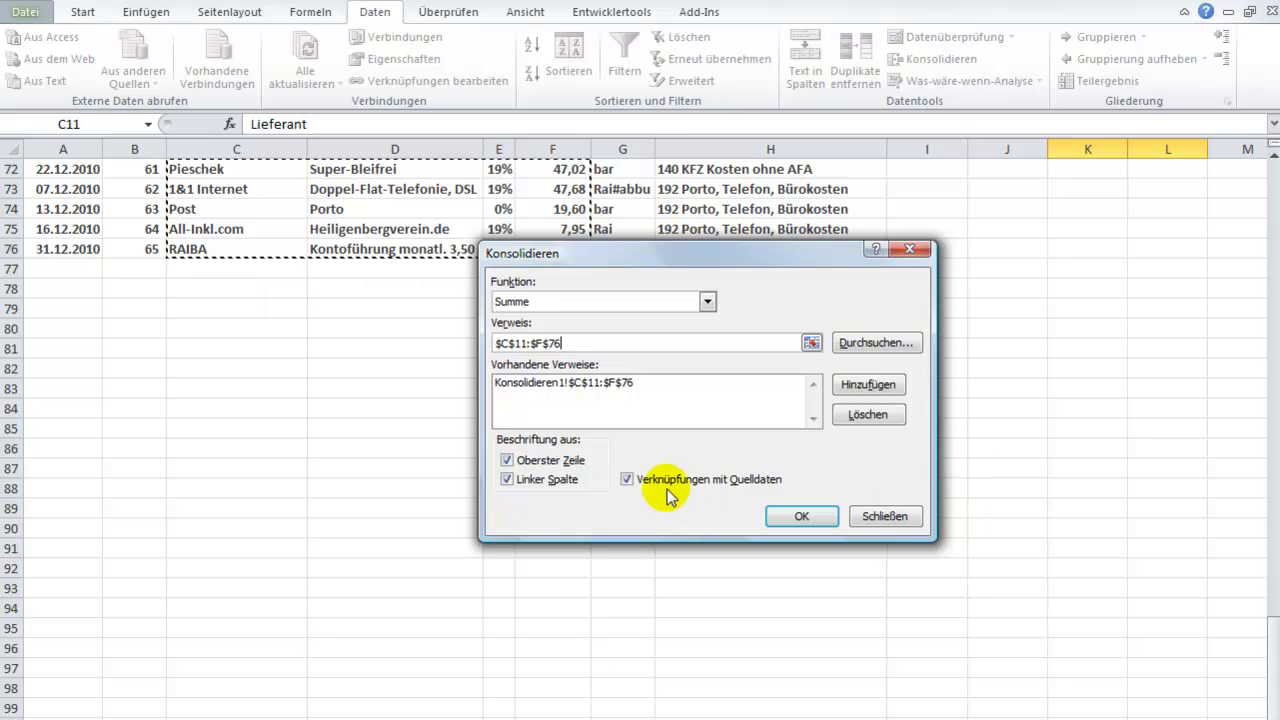
- Turn off source linking, keep top-row and left-column labels, and run the consolidation
left_click(625, 480)
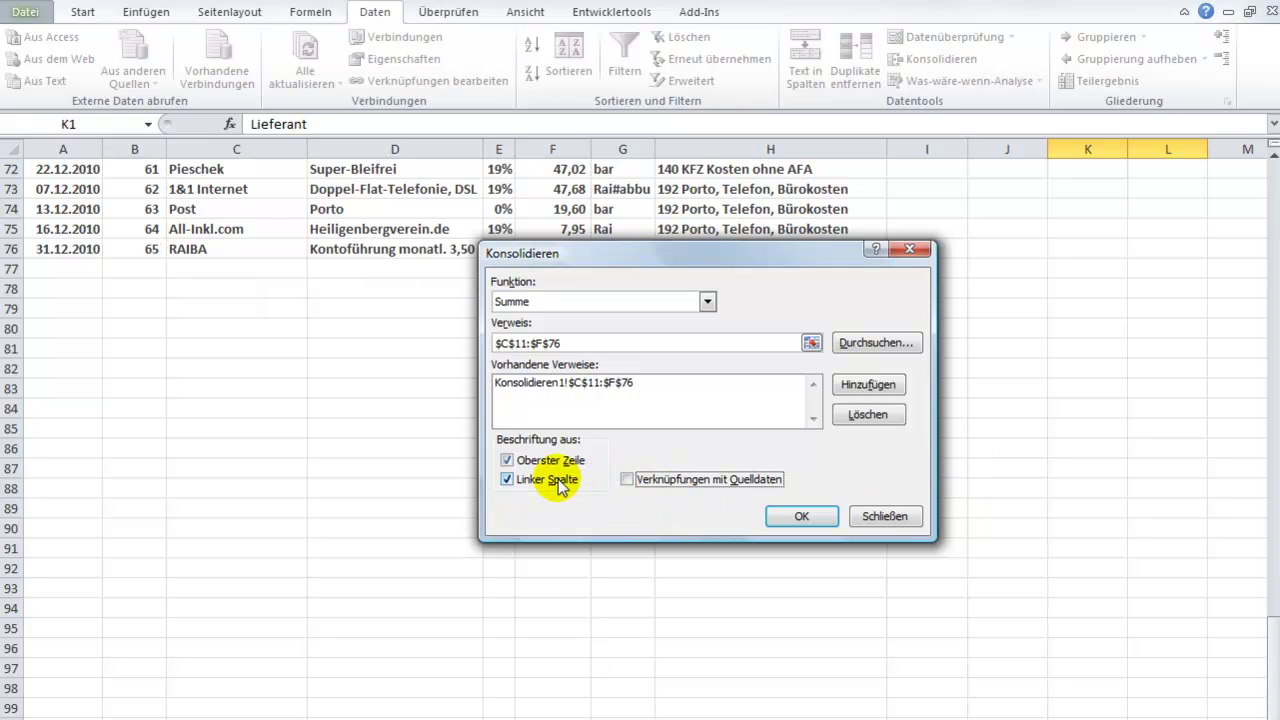
left_click(508, 480)
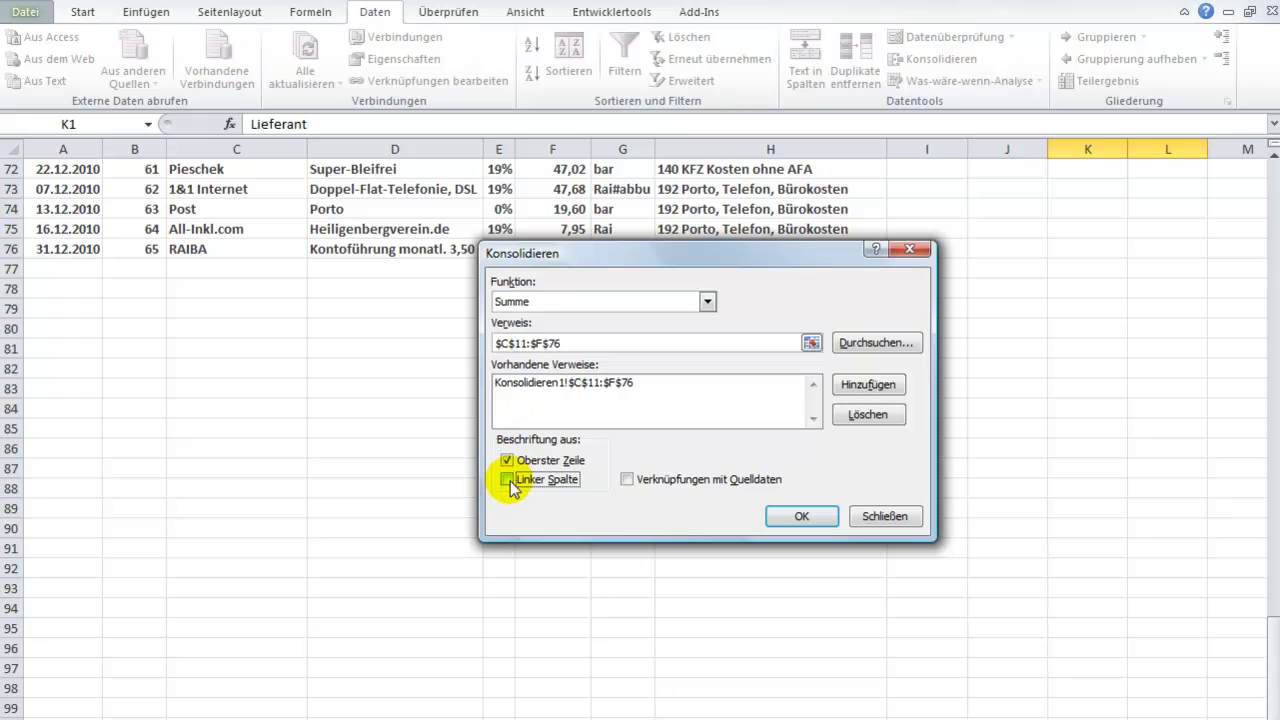
left_click(508, 480)
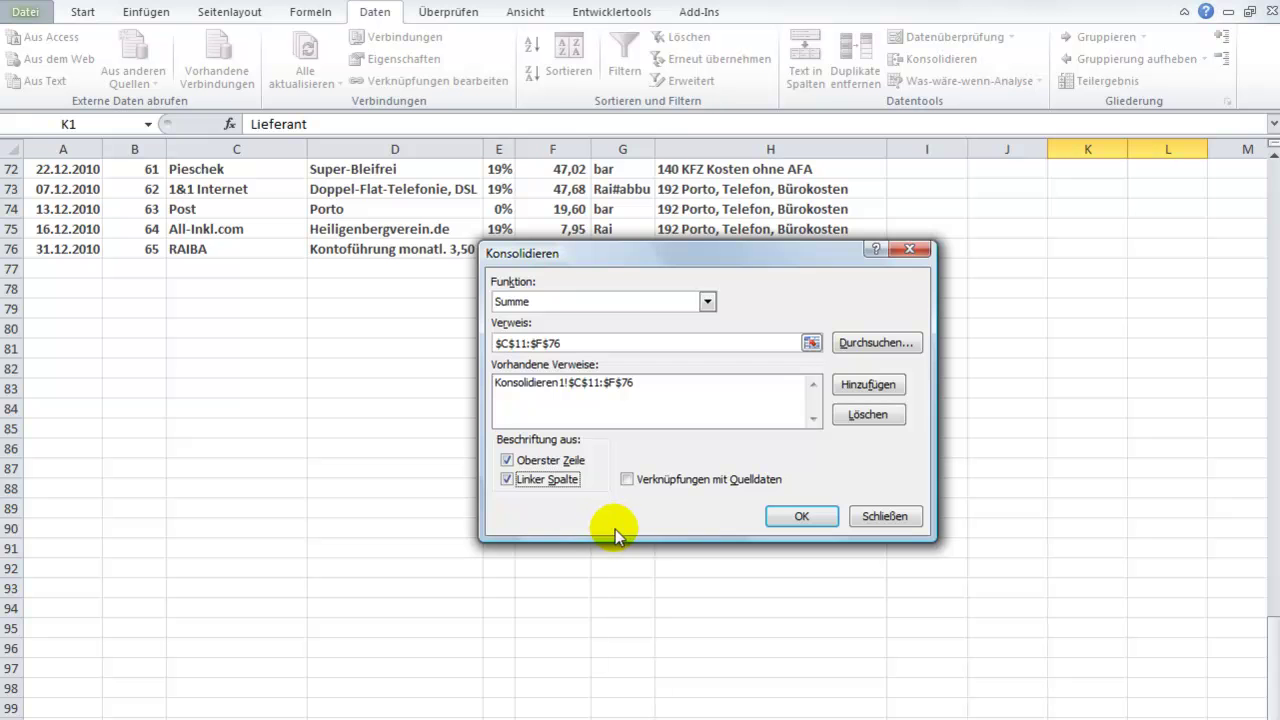
left_click(790, 516)
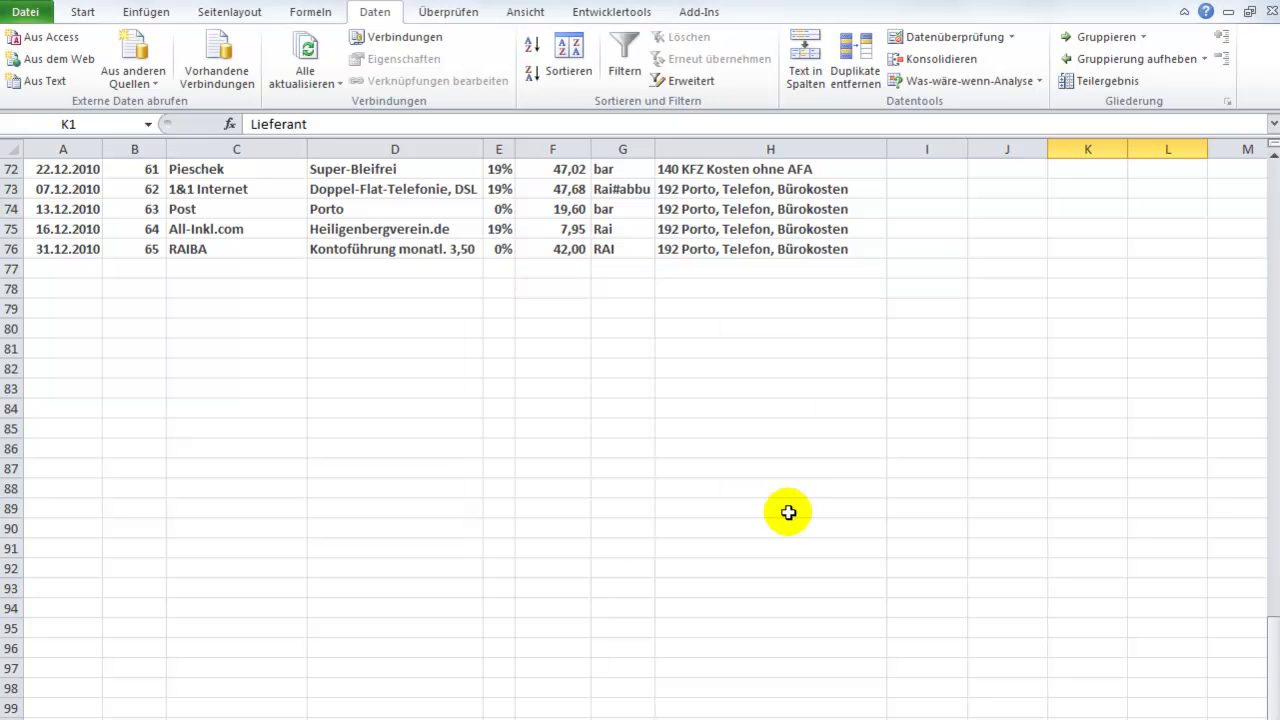
- Compare the Brutto column total with the consolidated totals, both summing to 2.656,00
left_click_drag(1272, 690, 1274, 420)
left_click(1105, 428)
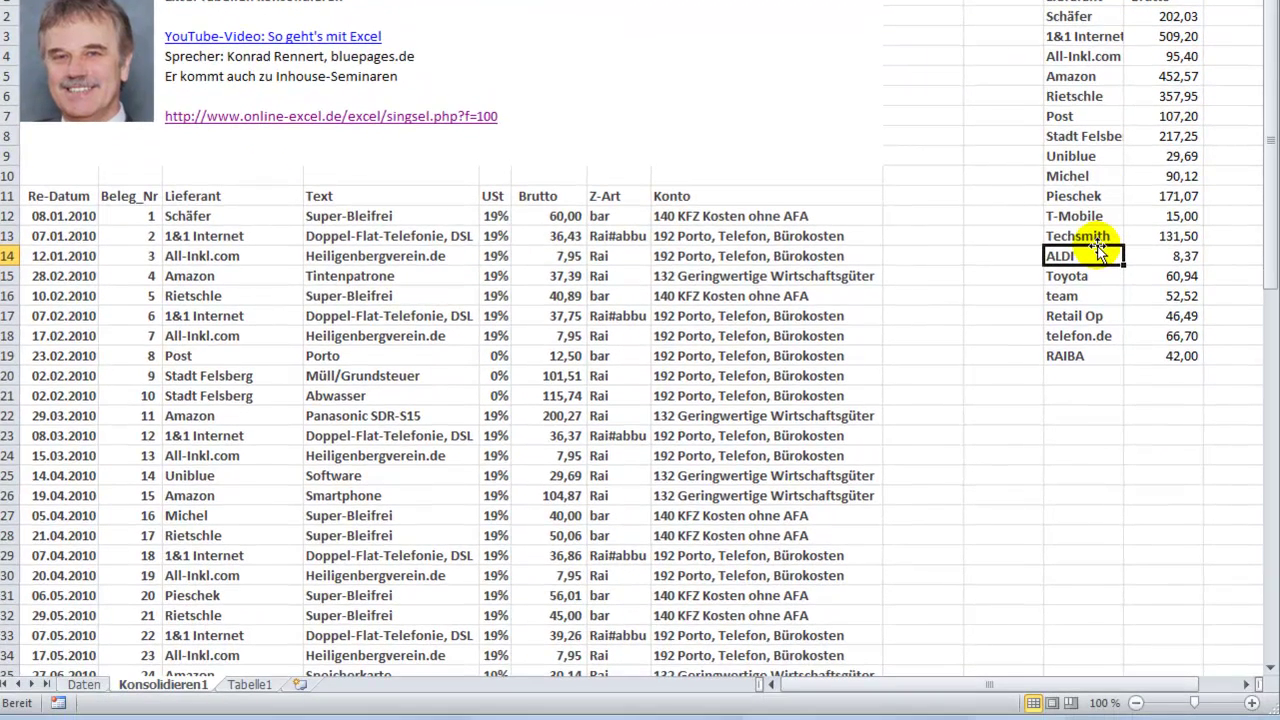
left_click(545, 2)
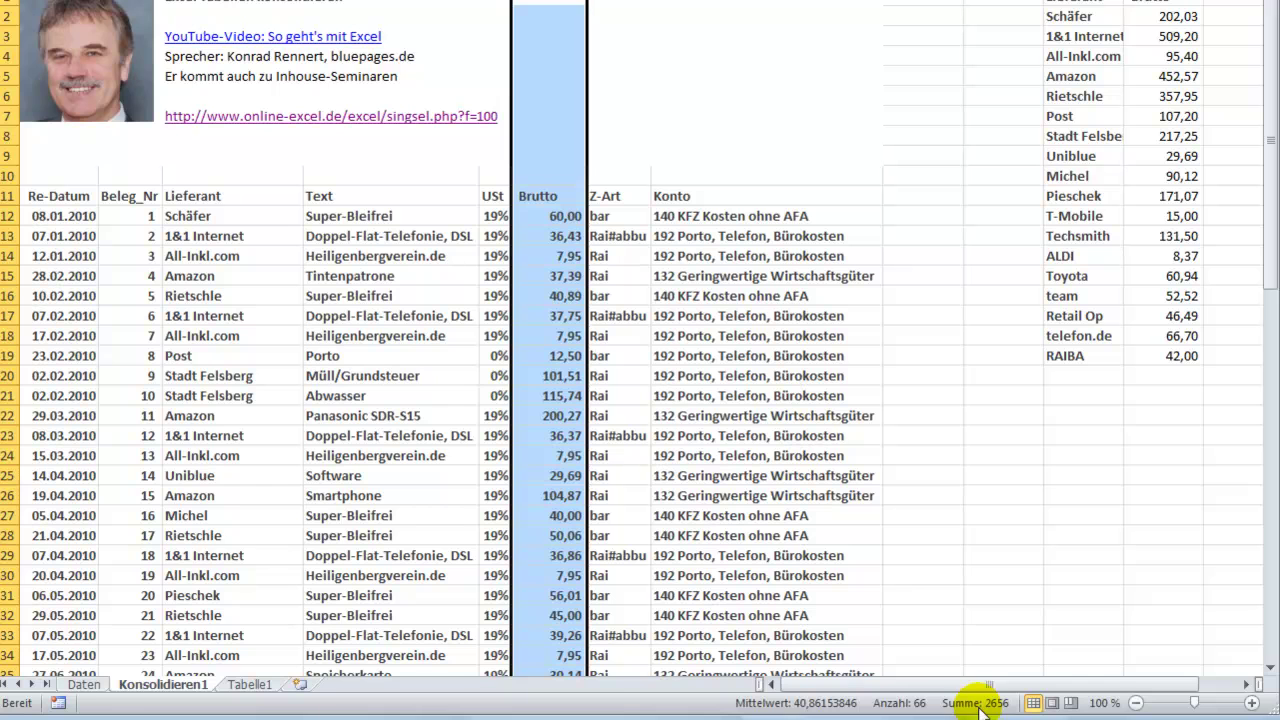
left_click(1174, 2)
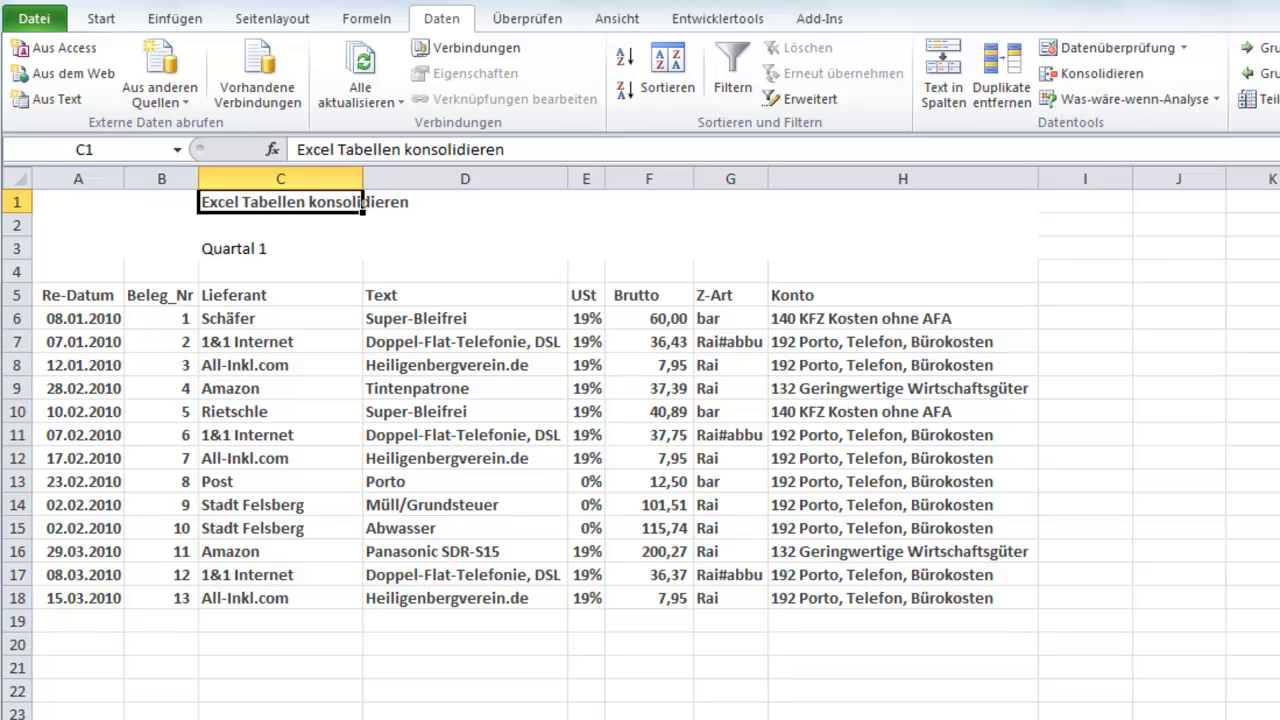
- Review the Quartal 2, 3 and 4 sheets across both open workbooks
key("ctrl+Page_Down")
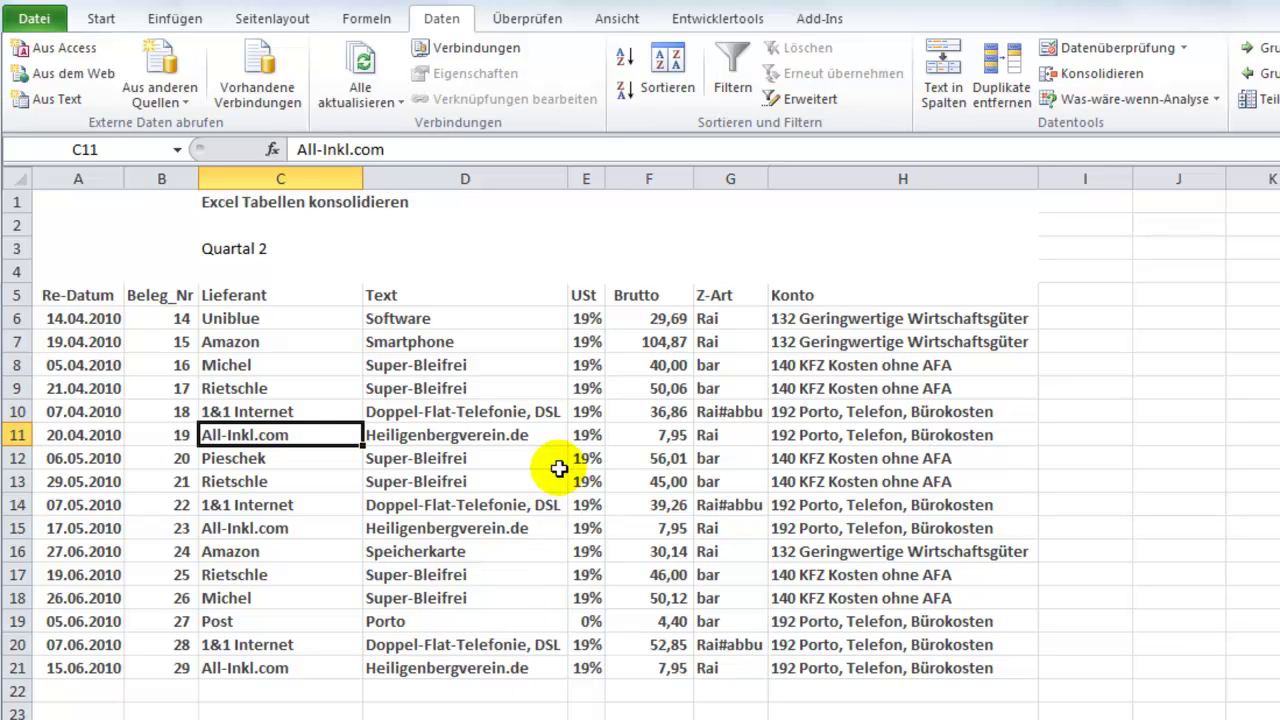
left_click(622, 12)
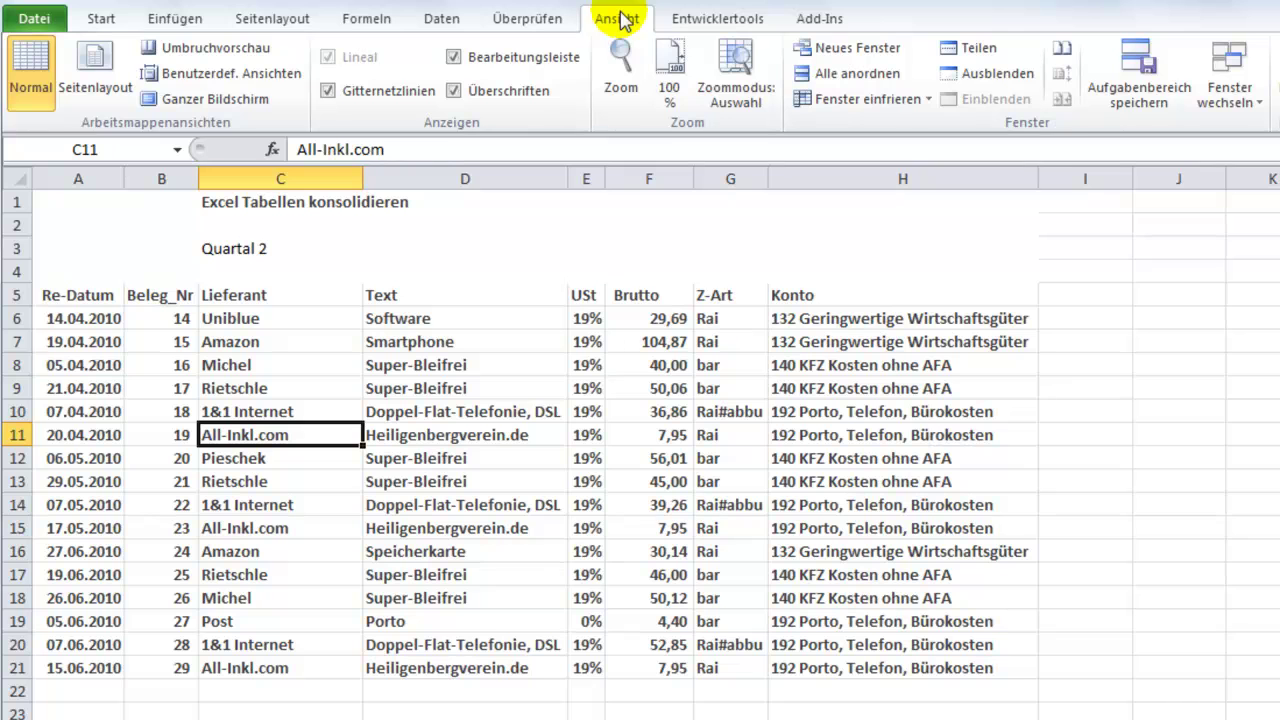
left_click(1230, 100)
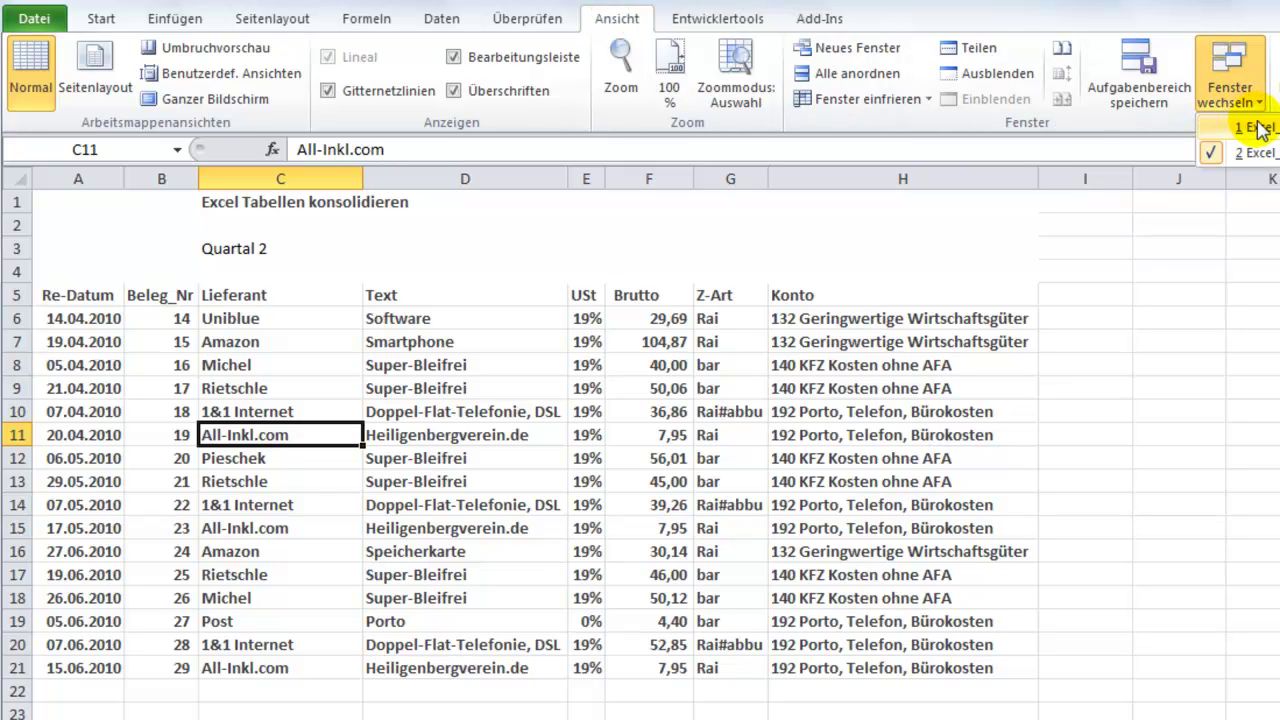
left_click(1266, 128)
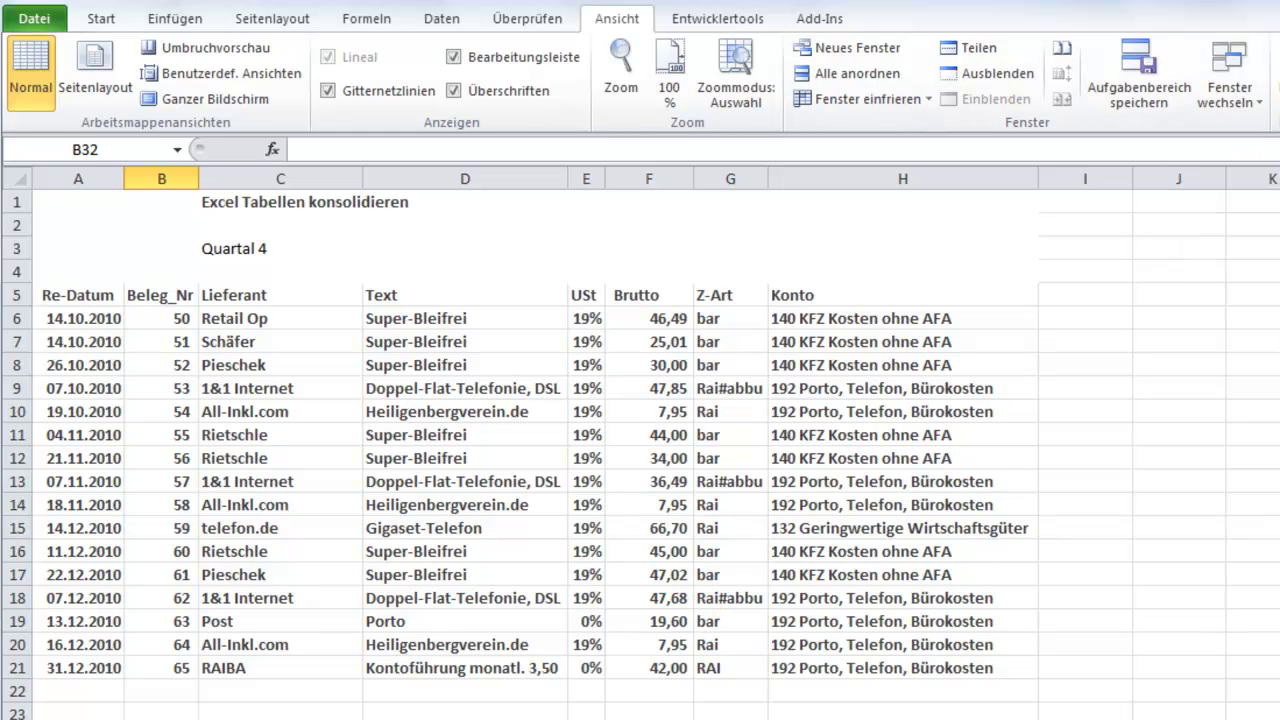
key("ctrl+F6")
key("ctrl+F6")
left_click(1229, 85)
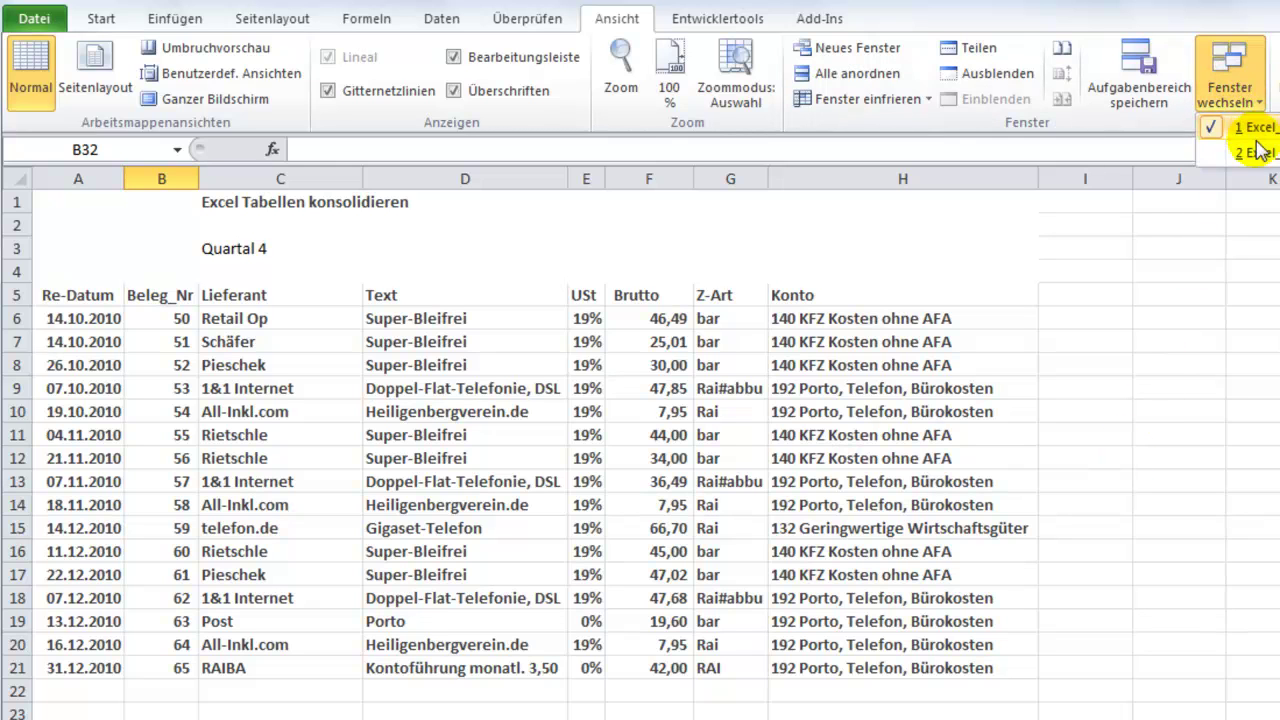
left_click(1255, 152)
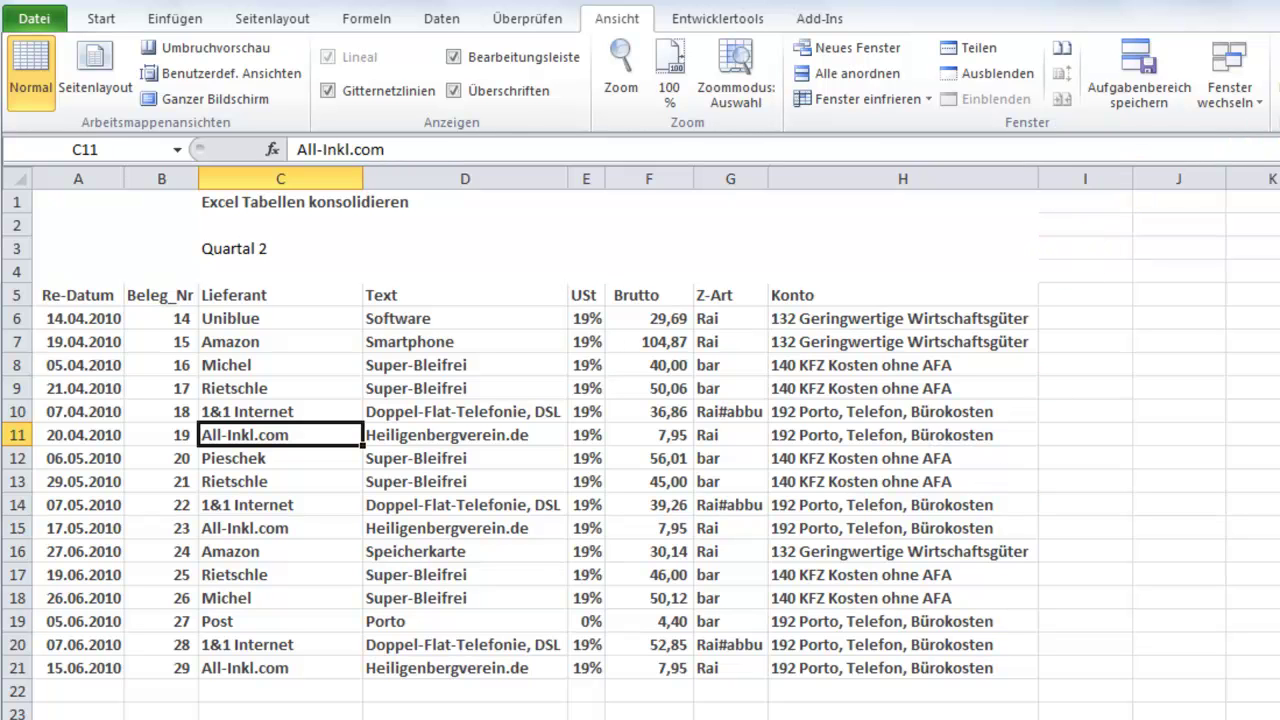
- Copy the supplier names K1:K19 into A1 of the empty sheet
key("ctrl+Page_Up")
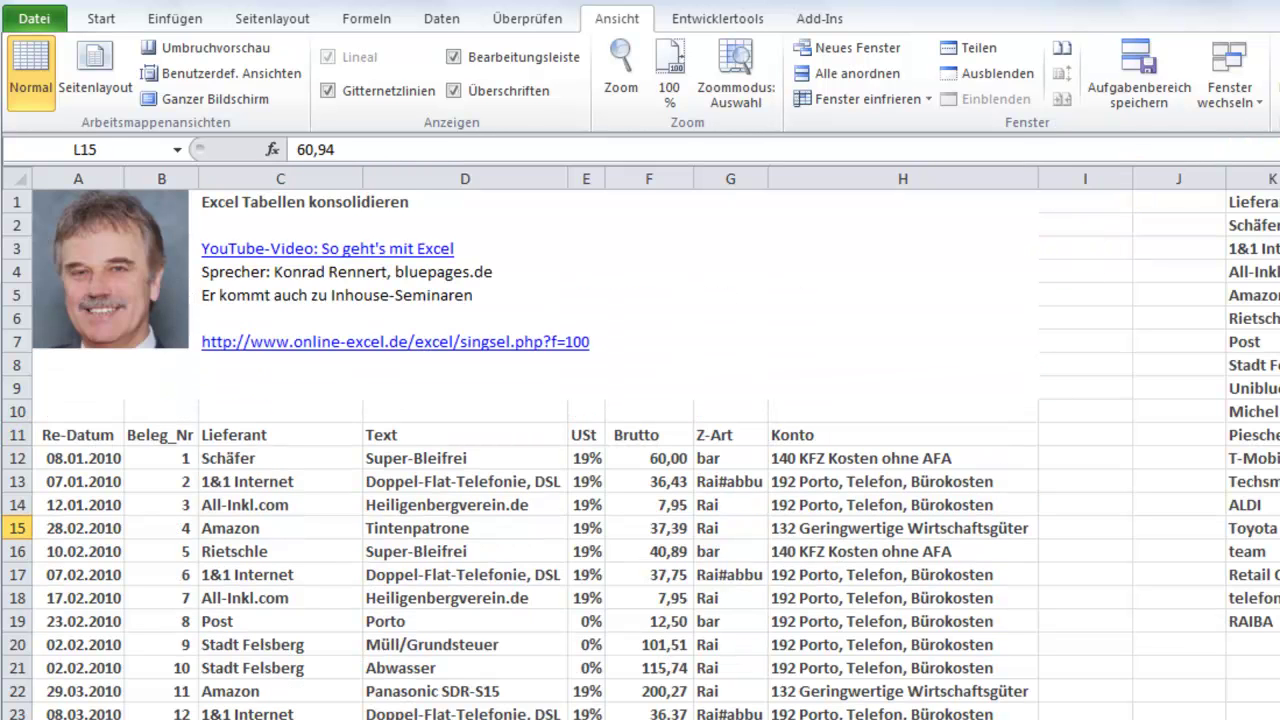
left_click_drag(1258, 196, 1226, 618)
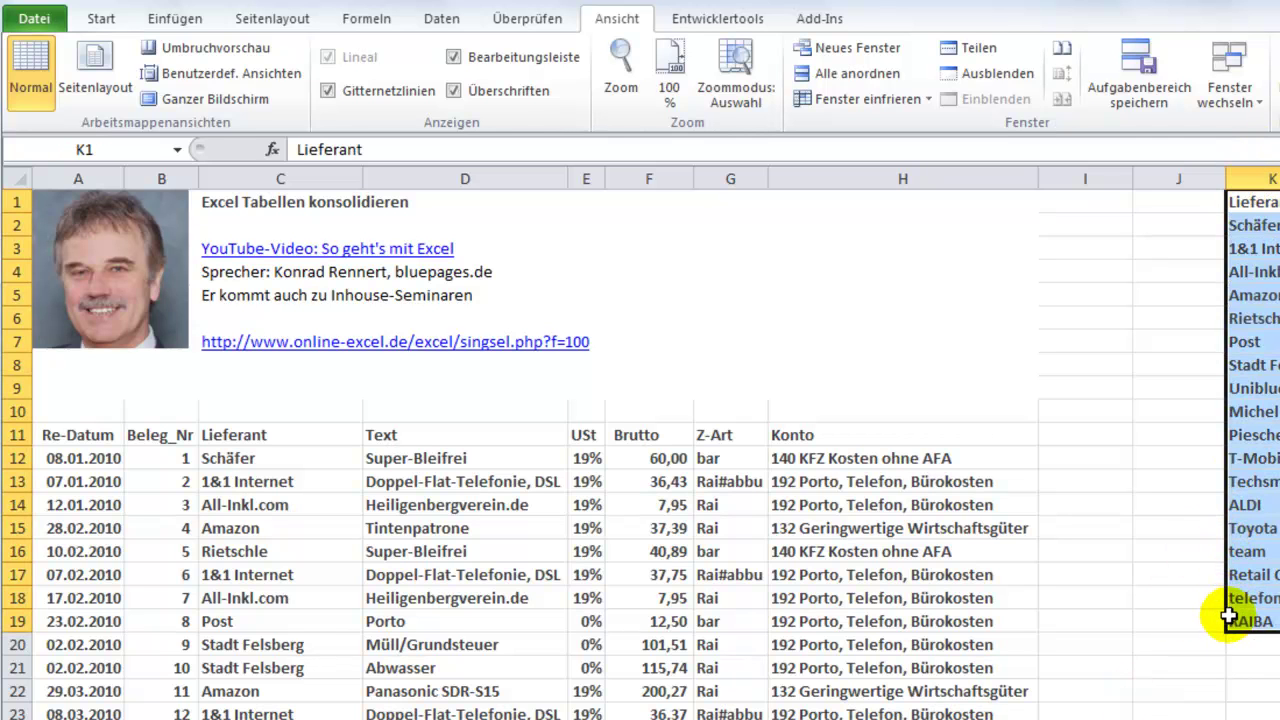
right_click(1243, 483)
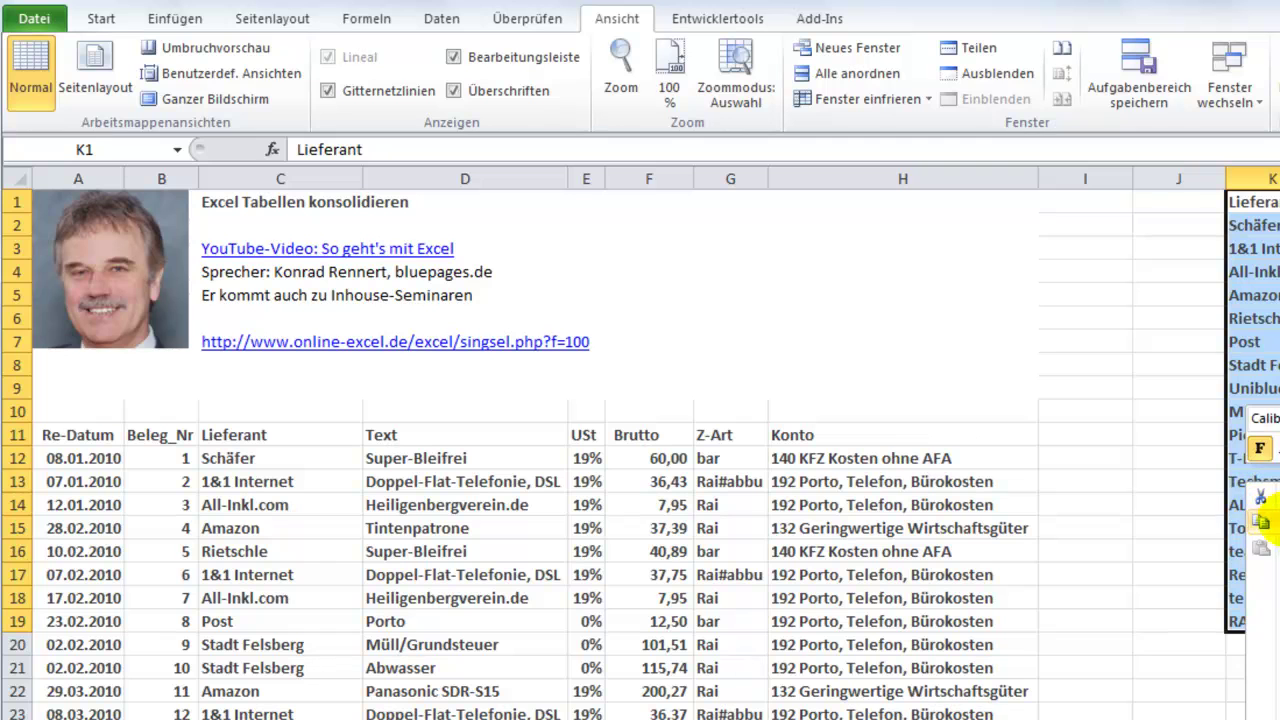
left_click(1276, 520)
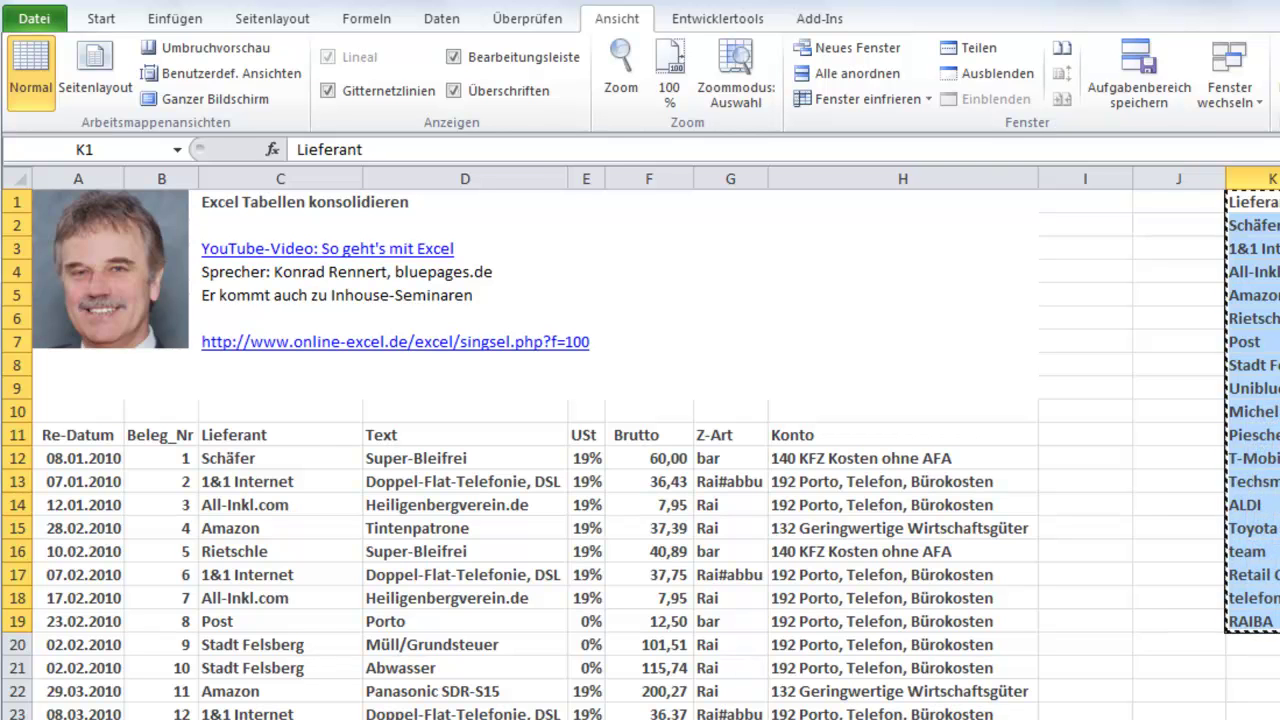
key("ctrl+Page_Down")
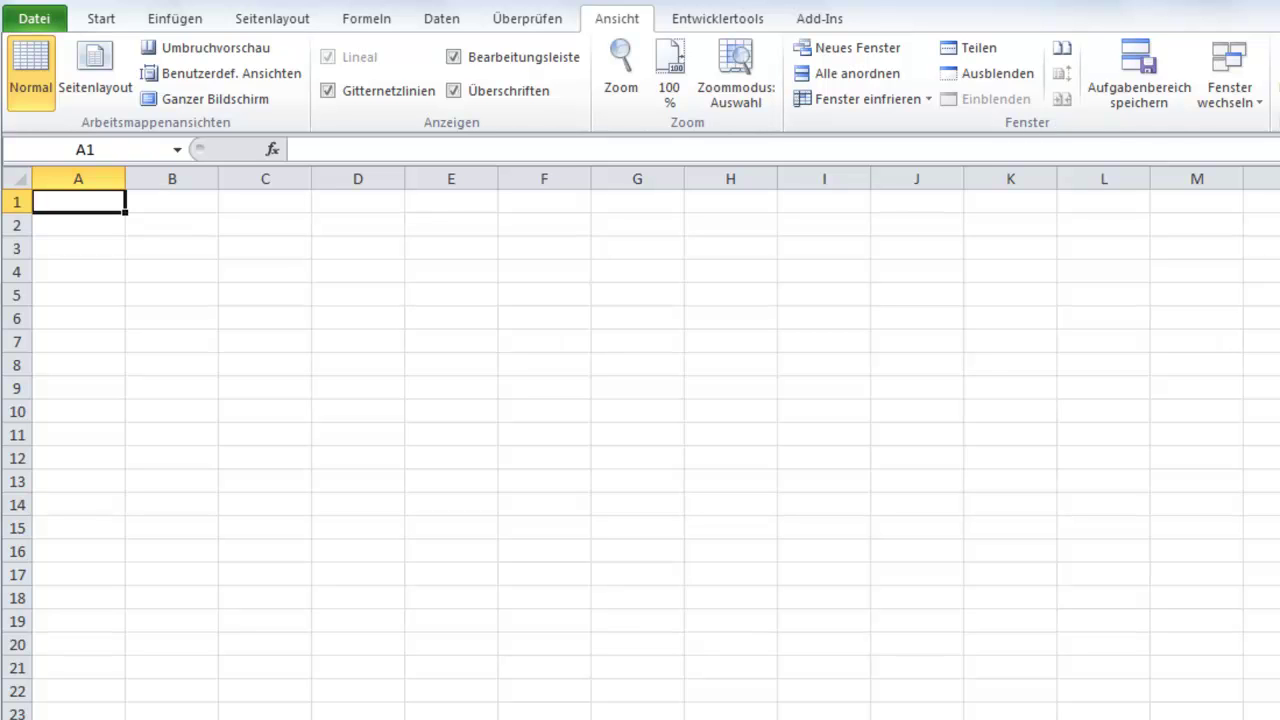
right_click(80, 204)
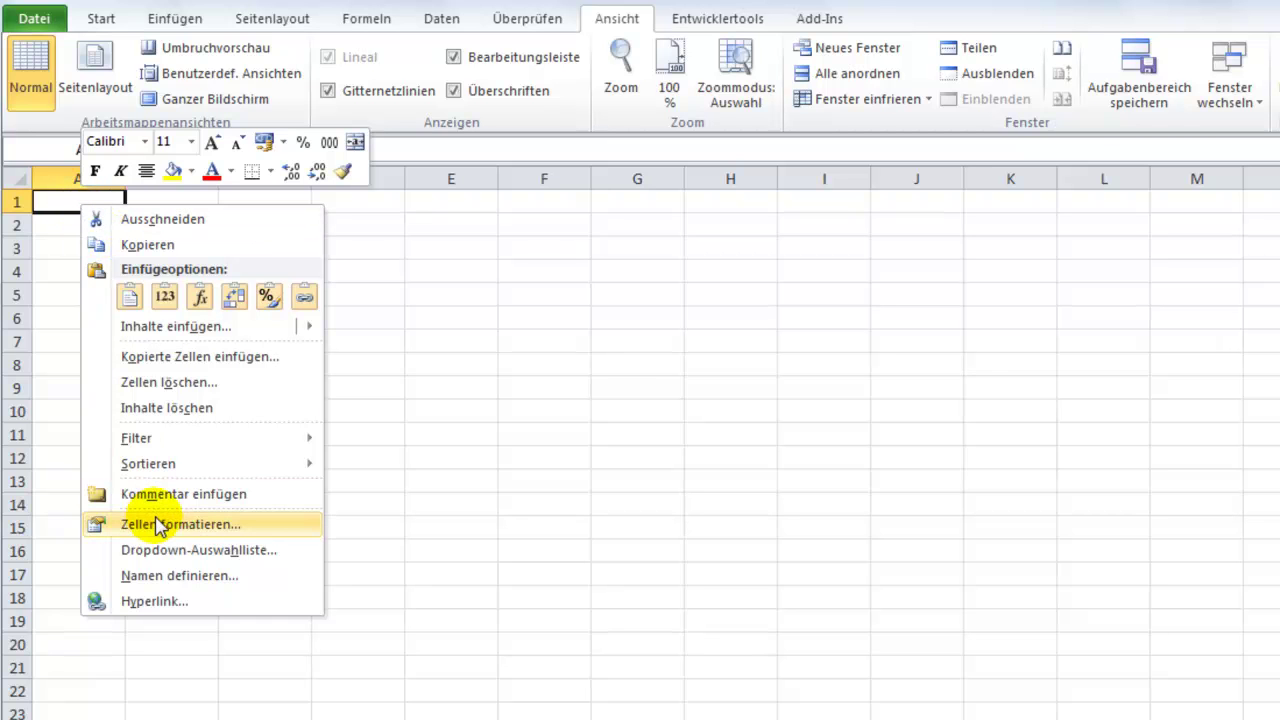
left_click(129, 296)
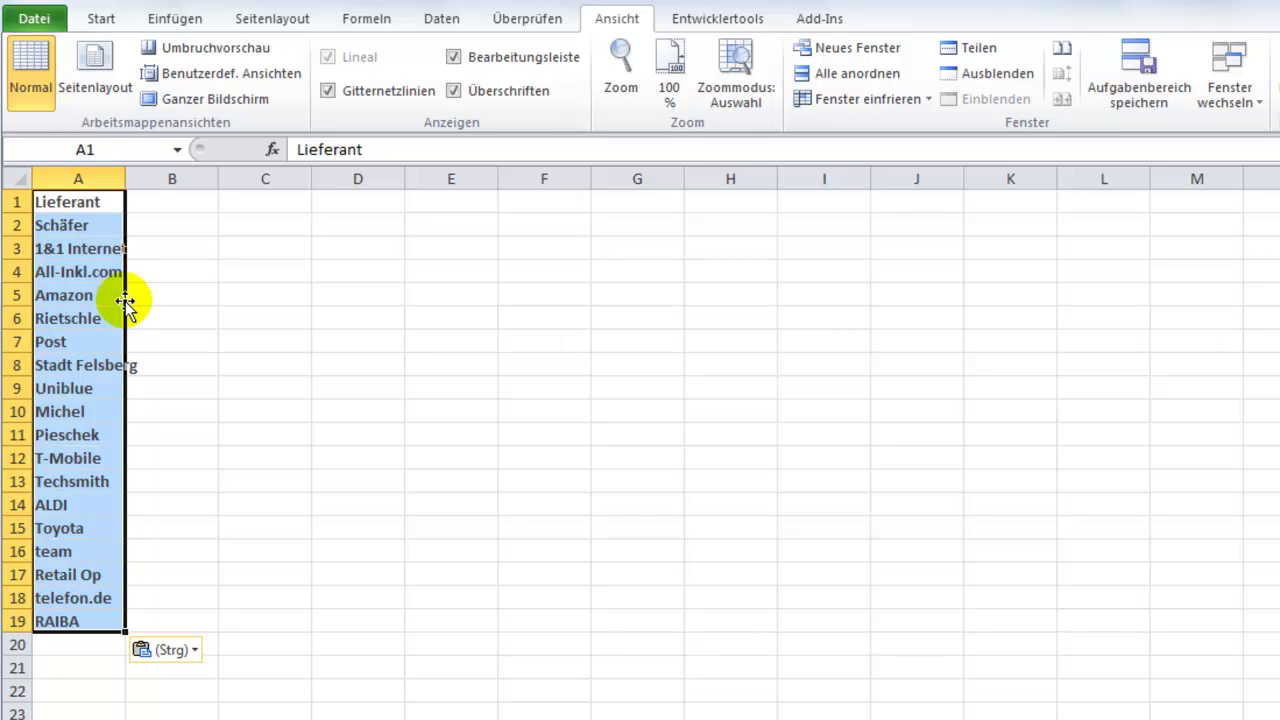
- Enter the heading Brutto in B1 and select A1:B19
left_click(157, 201)
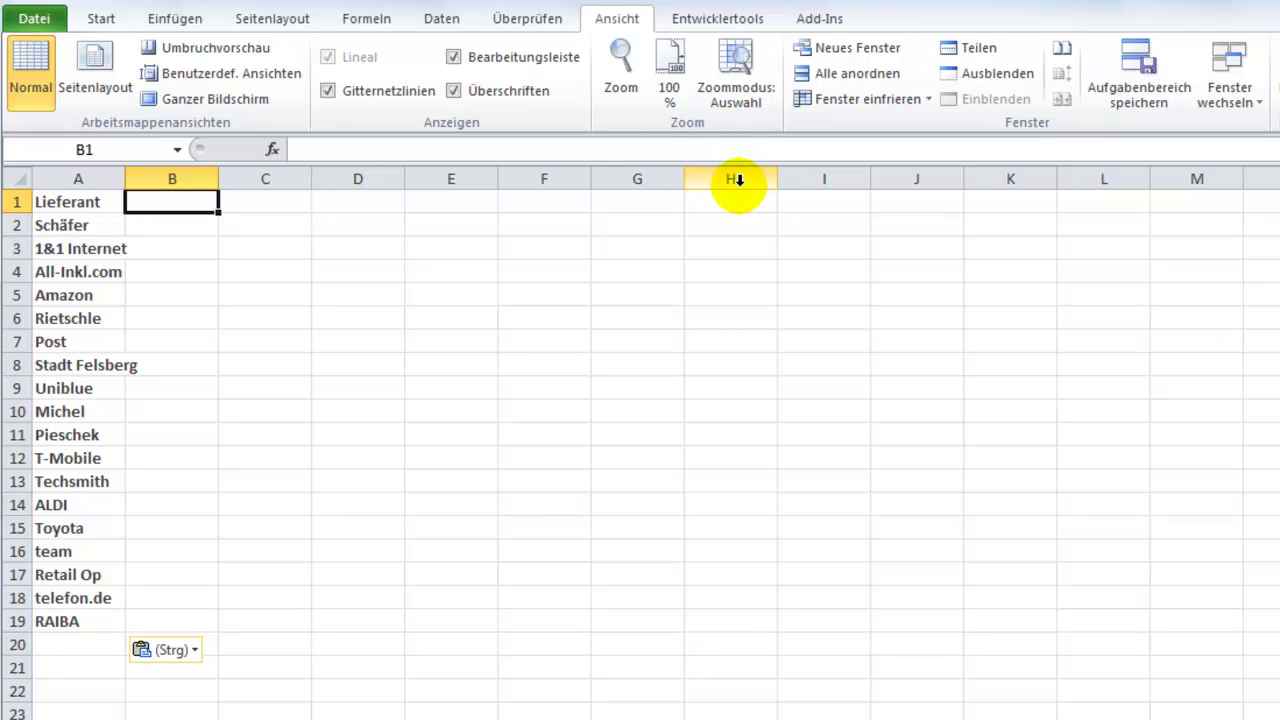
type("Brutto")
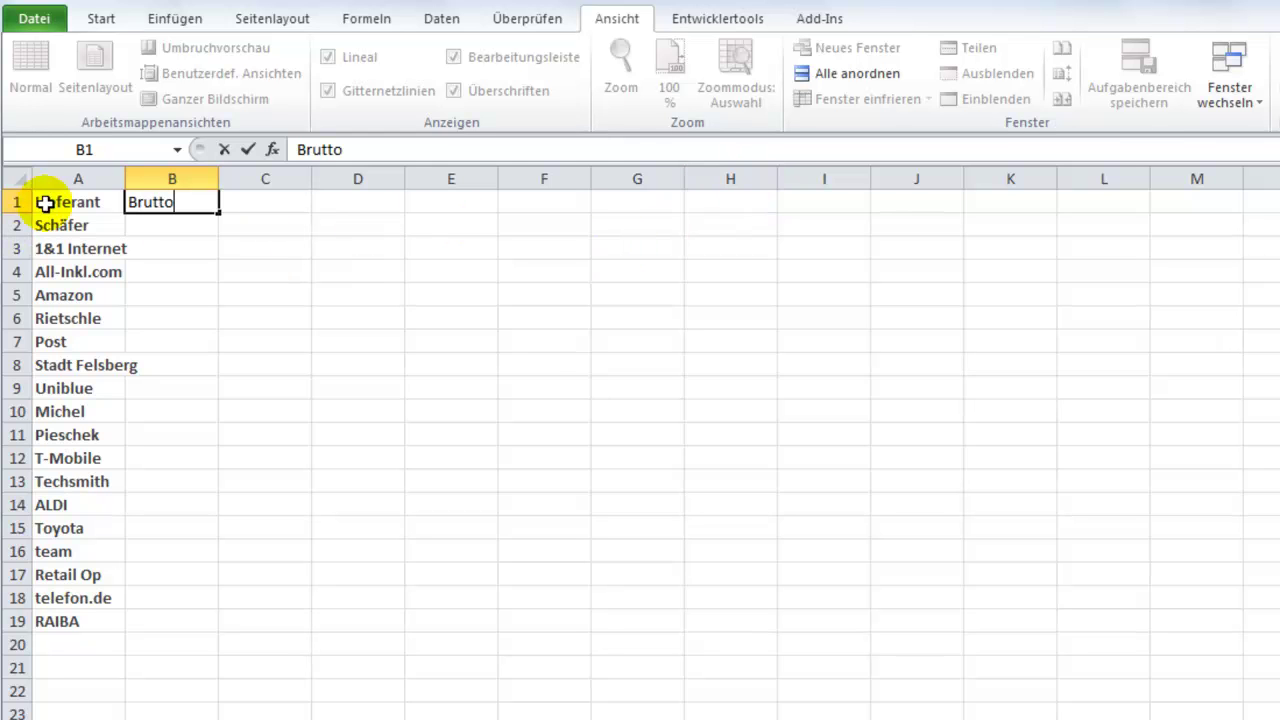
mouse_move(78, 201)
left_mouse_down()
mouse_move(156, 683)
mouse_move(166, 619)
left_mouse_up()
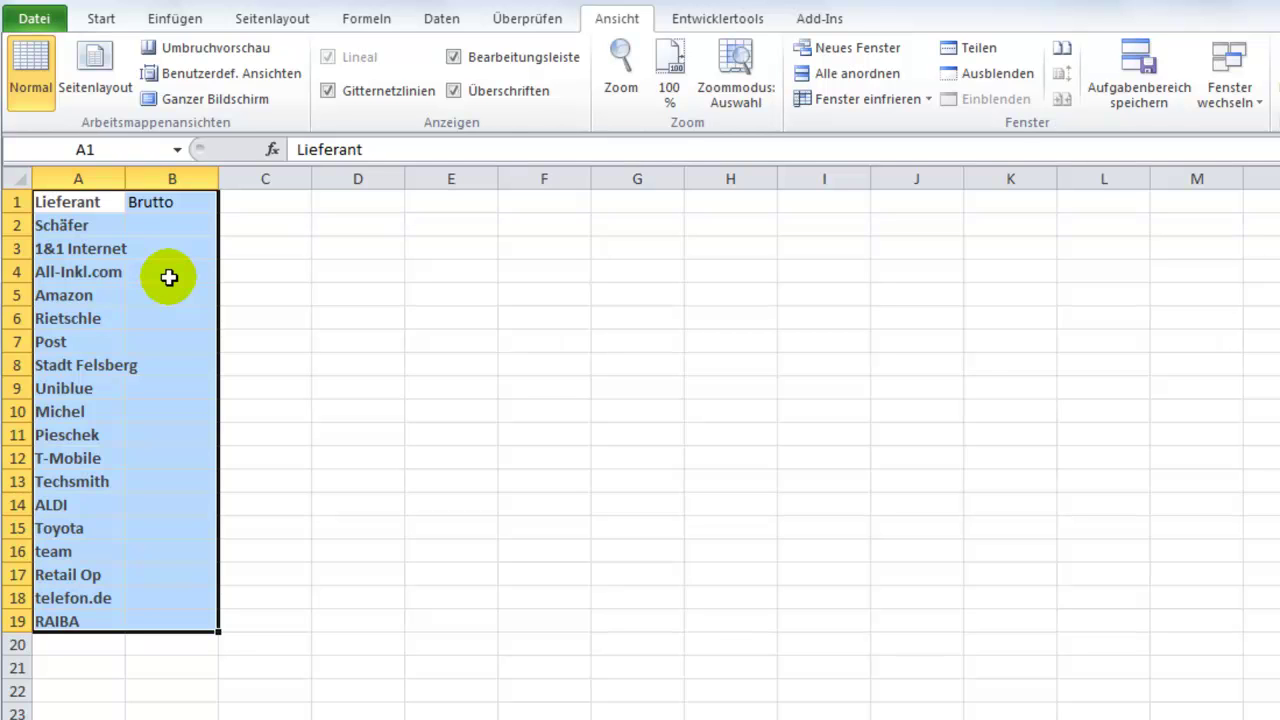
- Start Konsolidieren on the new sheet with Summe, then begin picking the first source range
left_click(450, 17)
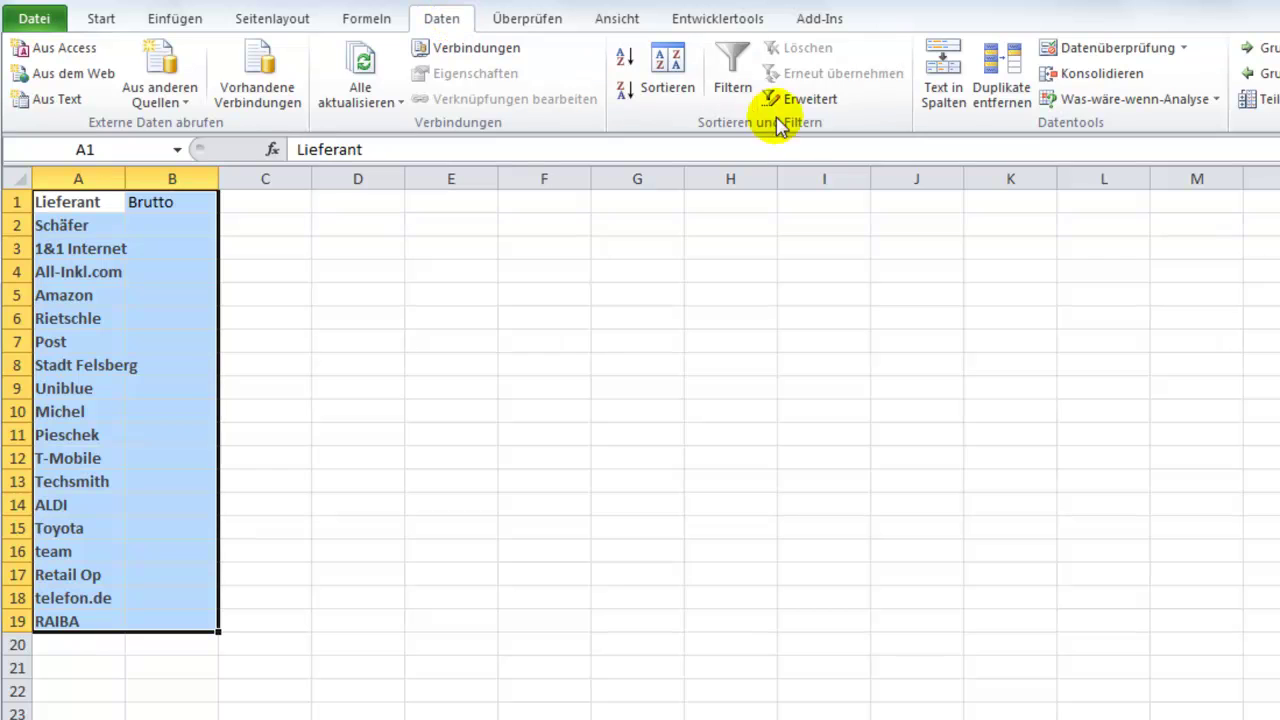
left_click(1085, 76)
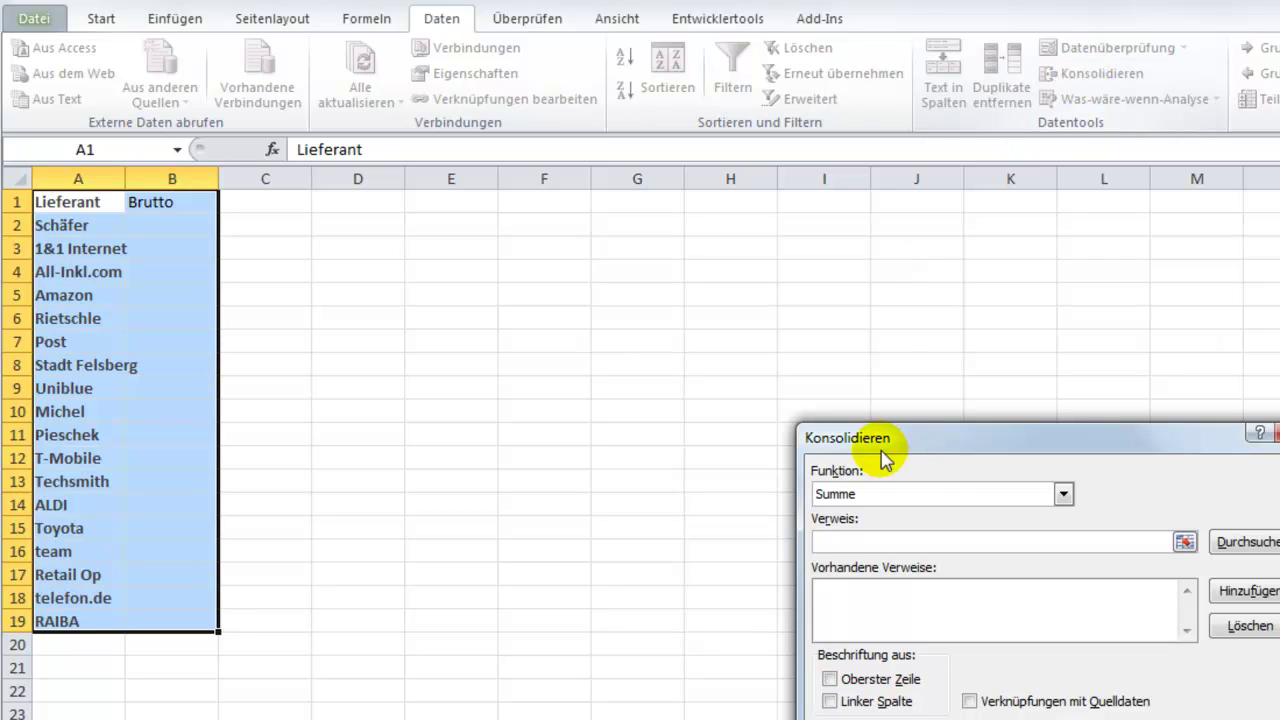
left_click(1063, 494)
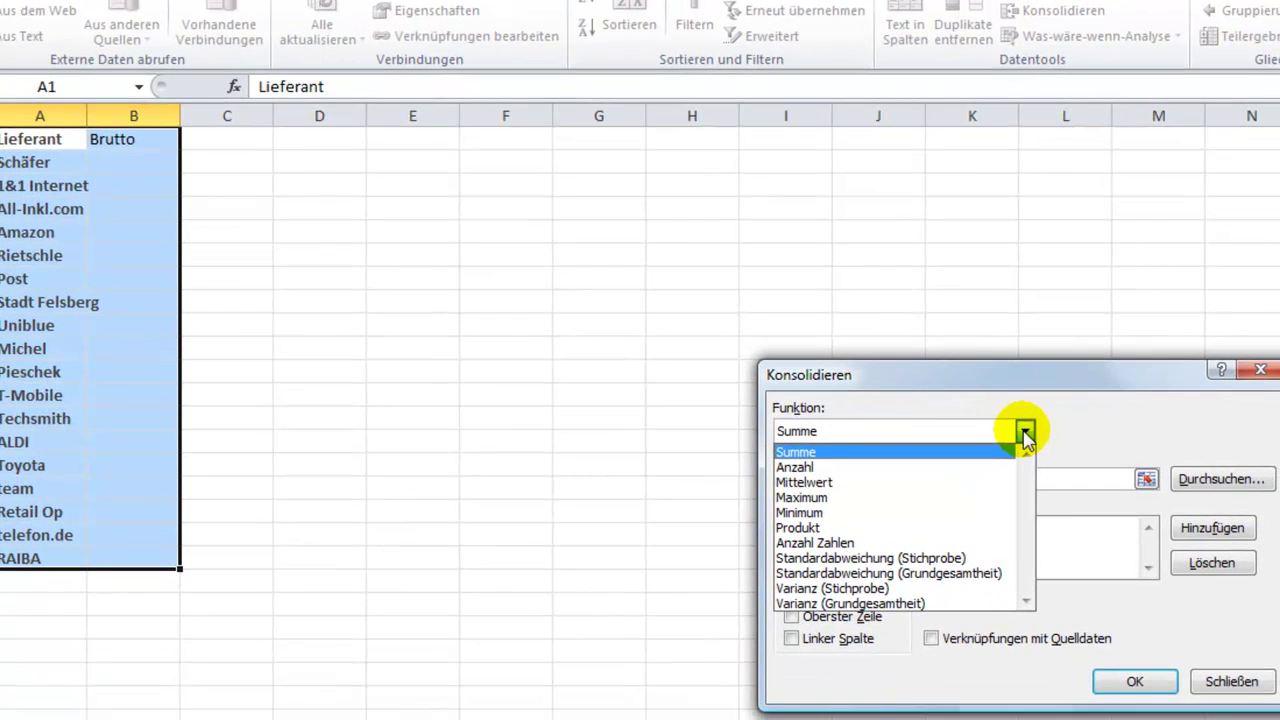
left_click(1025, 432)
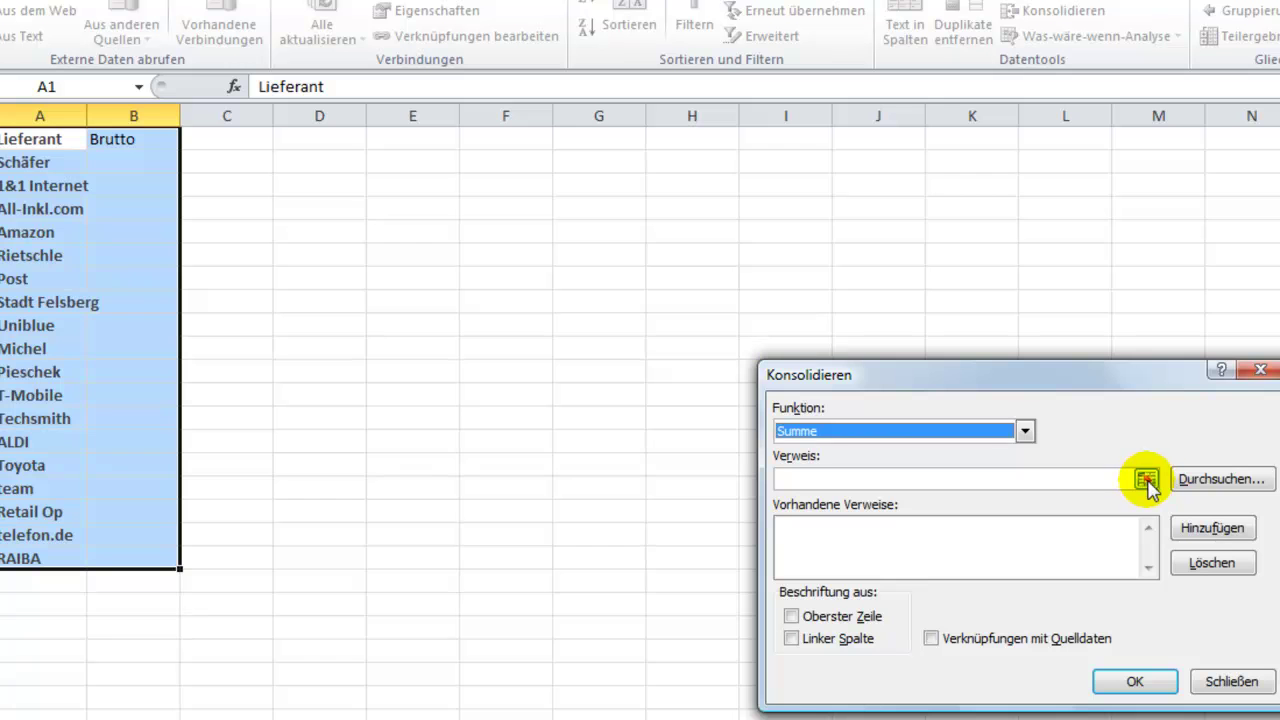
left_click(1146, 481)
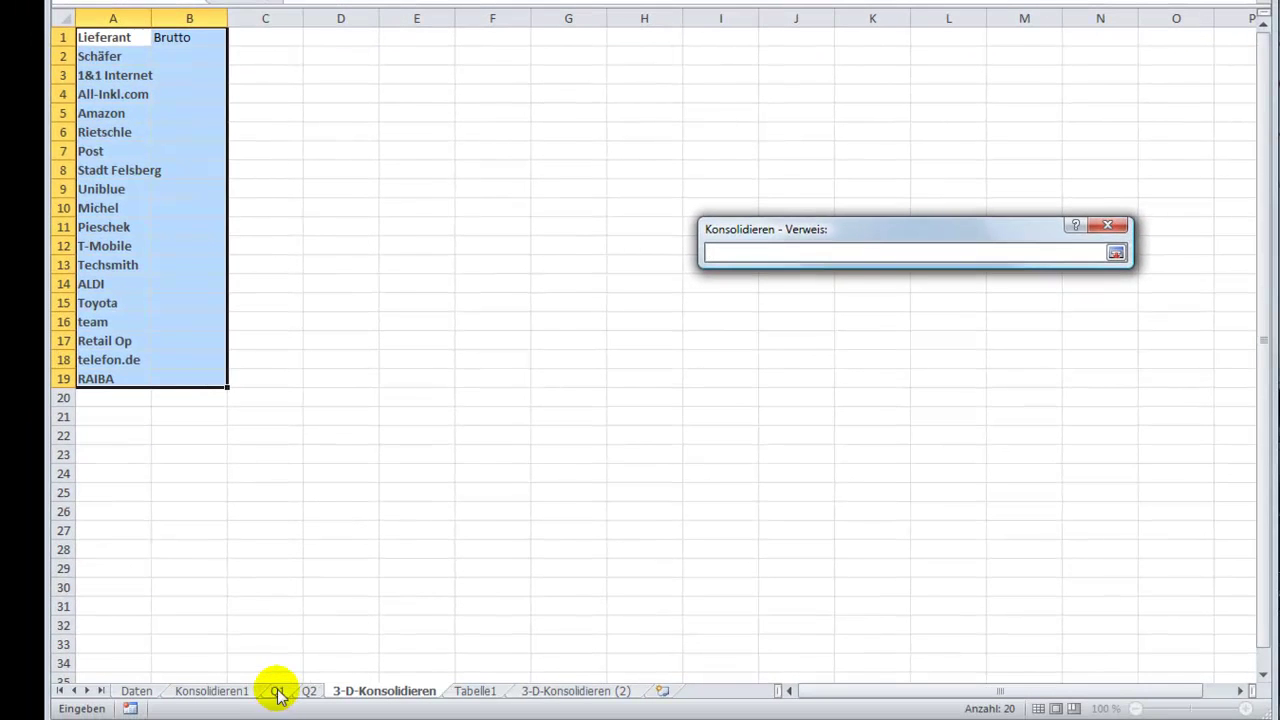
- Add 'Q1'!$C$5:$F$18 and 'Q2'!$C$5:$F$24 as consolidation references
left_click(277, 691)
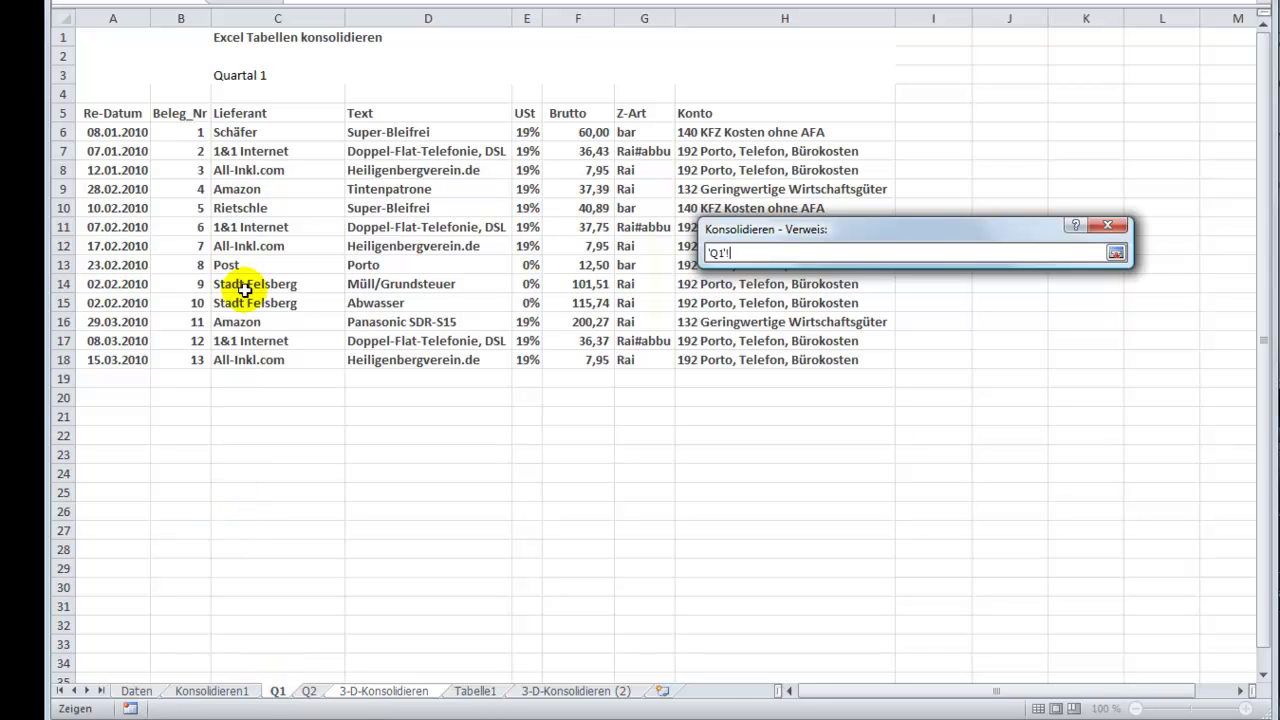
mouse_move(240, 116)
left_mouse_down()
mouse_move(416, 174)
mouse_move(570, 324)
mouse_move(567, 359)
left_mouse_up()
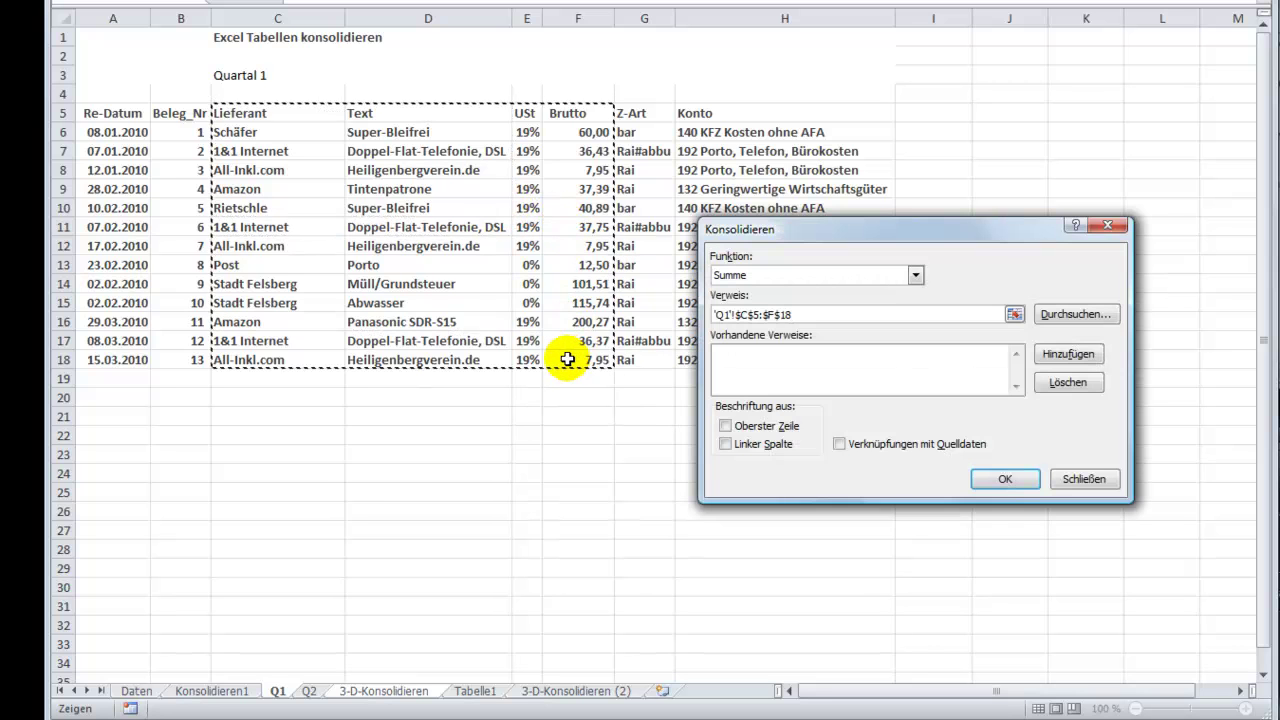
left_click(1055, 354)
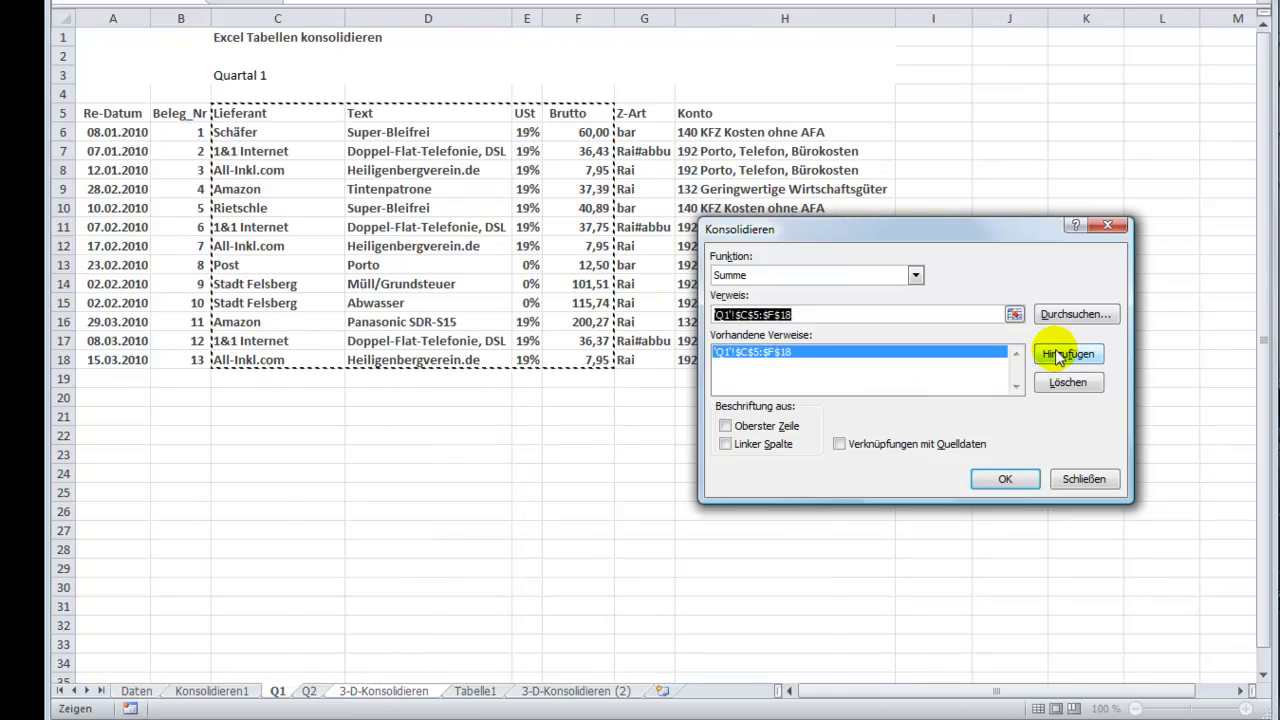
left_click(308, 691)
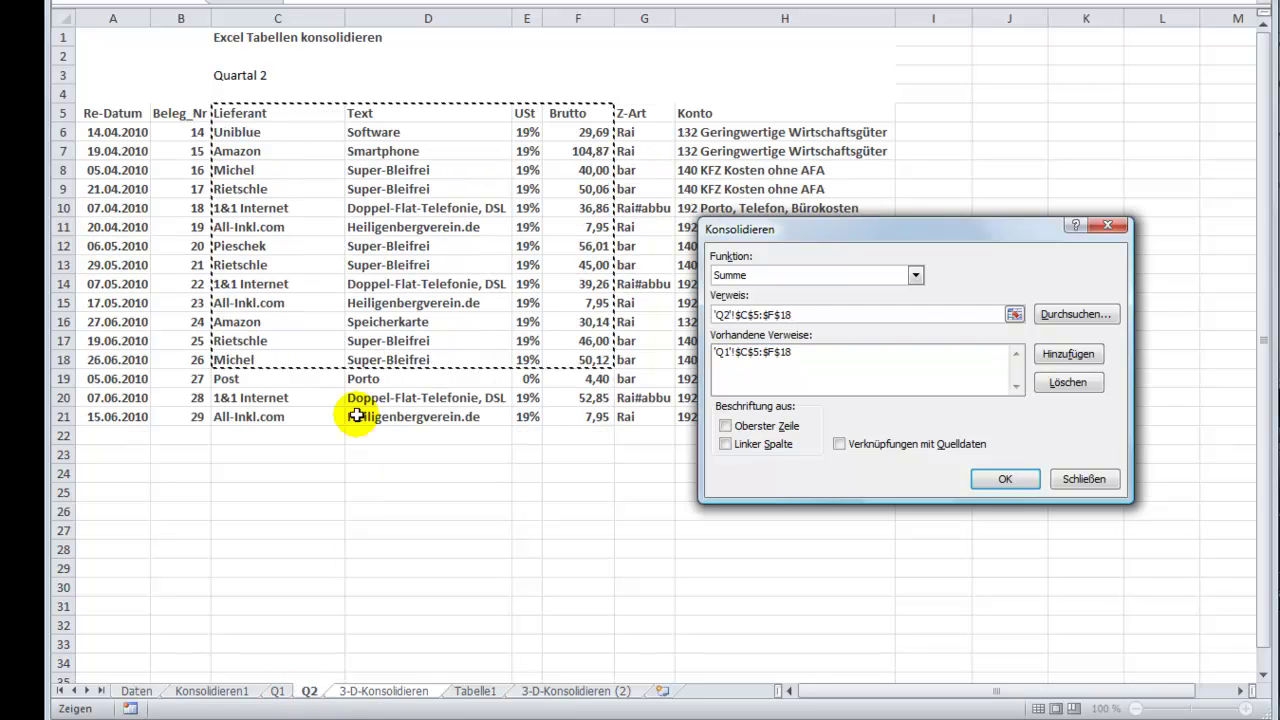
mouse_move(224, 104)
left_mouse_down()
mouse_move(541, 334)
mouse_move(554, 482)
left_mouse_up()
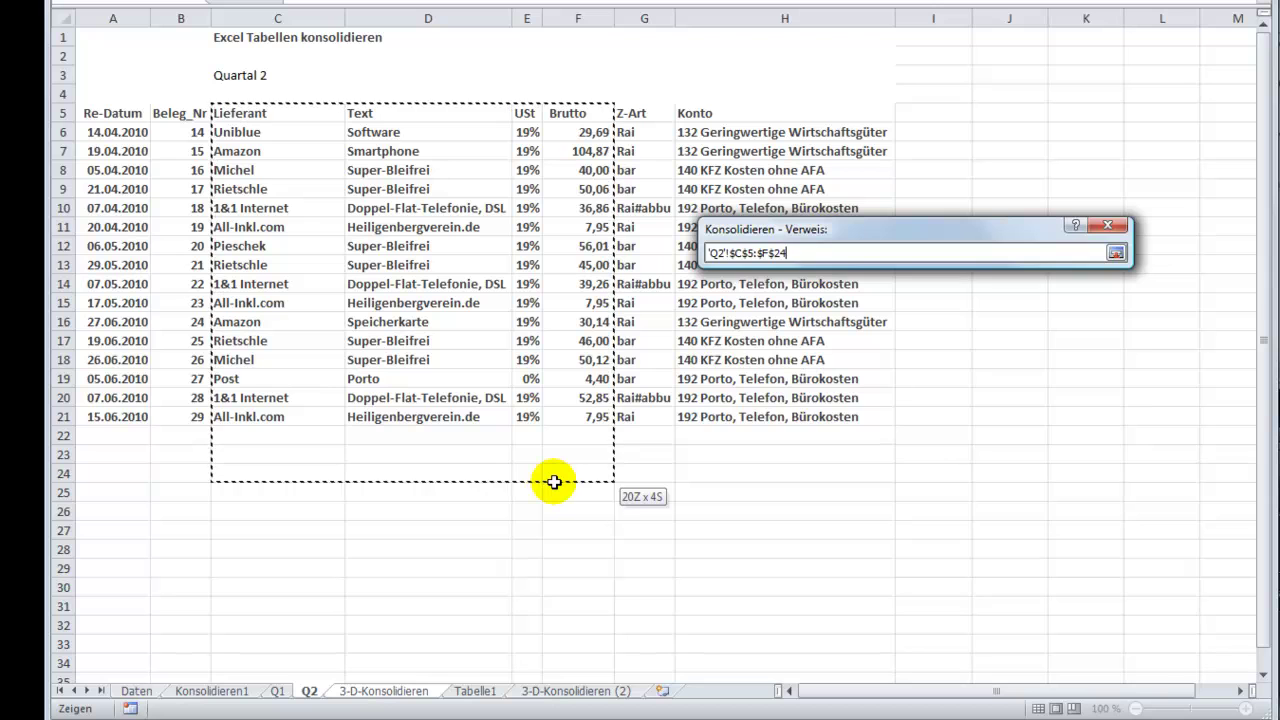
key("Return")
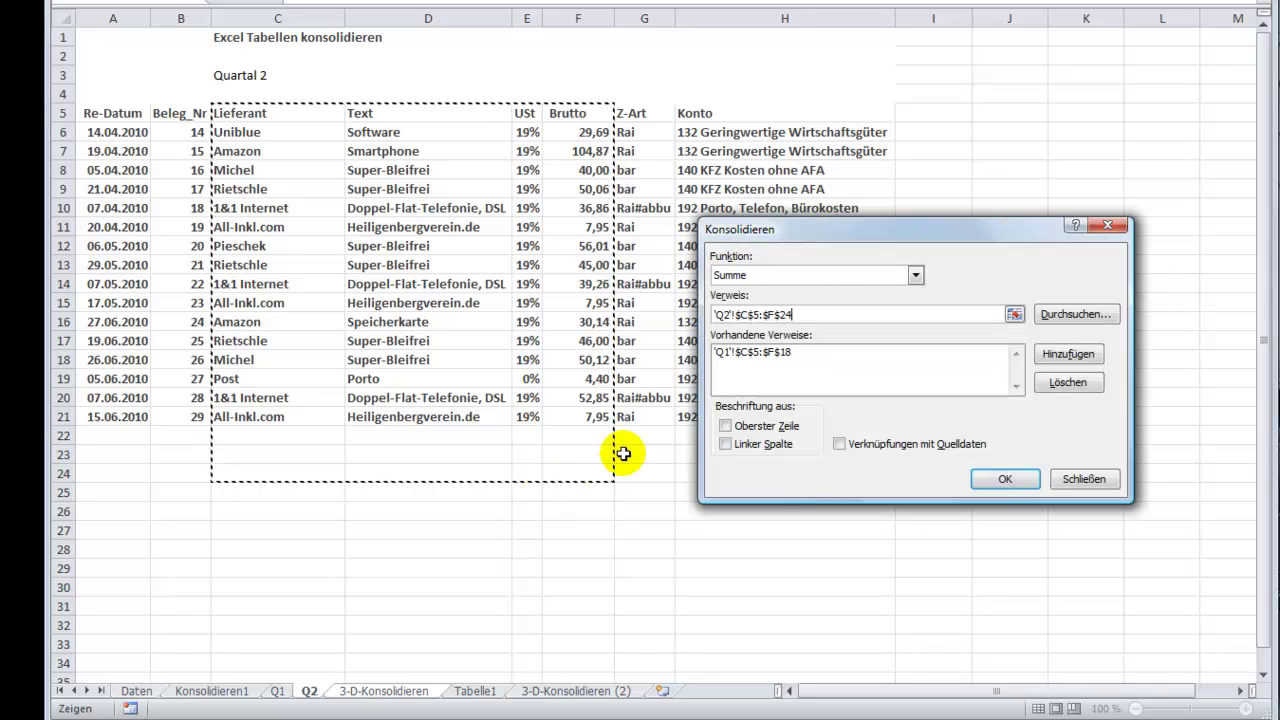
left_click(1058, 360)
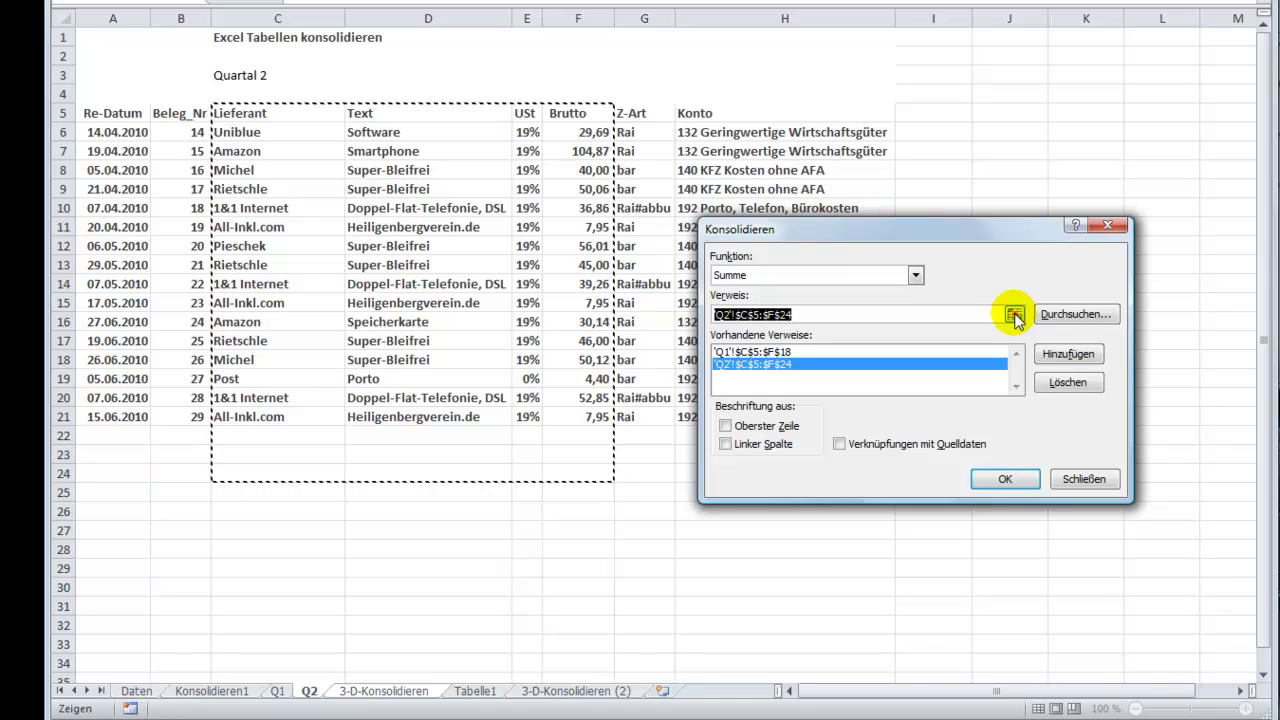
- Add the Quartal 3 range C5:F25 from Excel_Fortgeschrittene2.Hälfte2010.xlsx to the consolidation references
left_click(1015, 316)
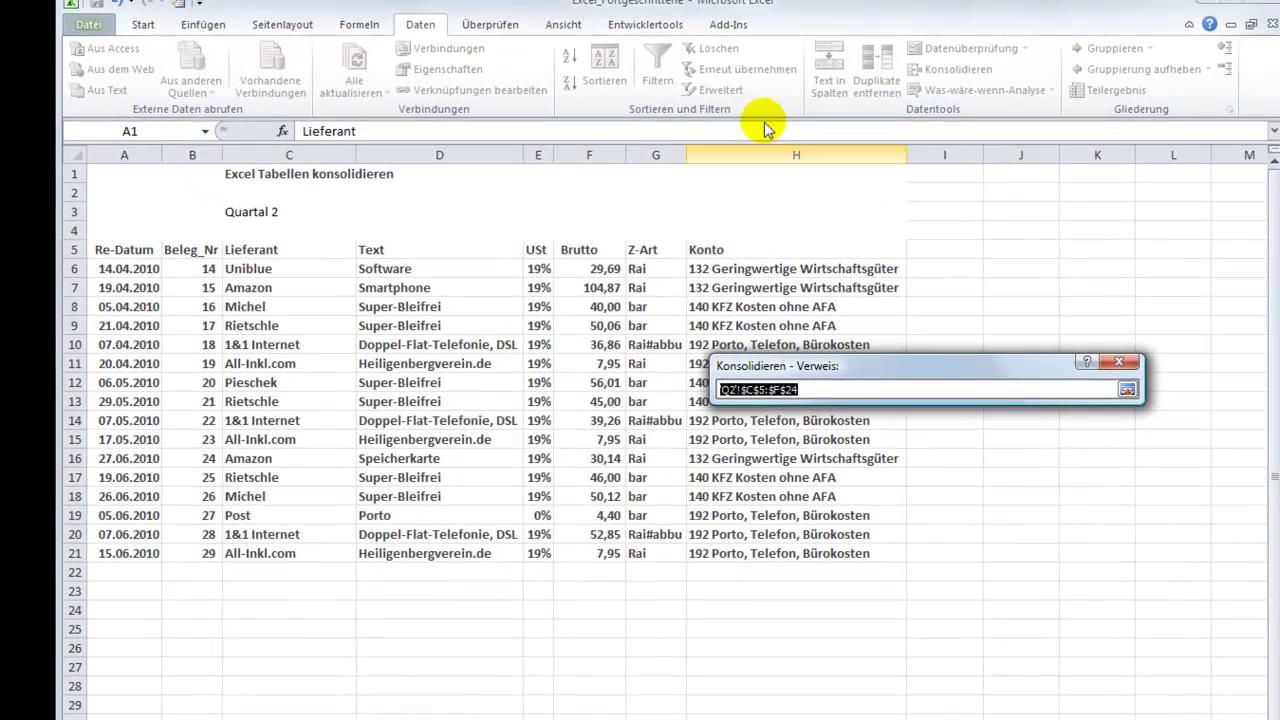
left_click(565, 22)
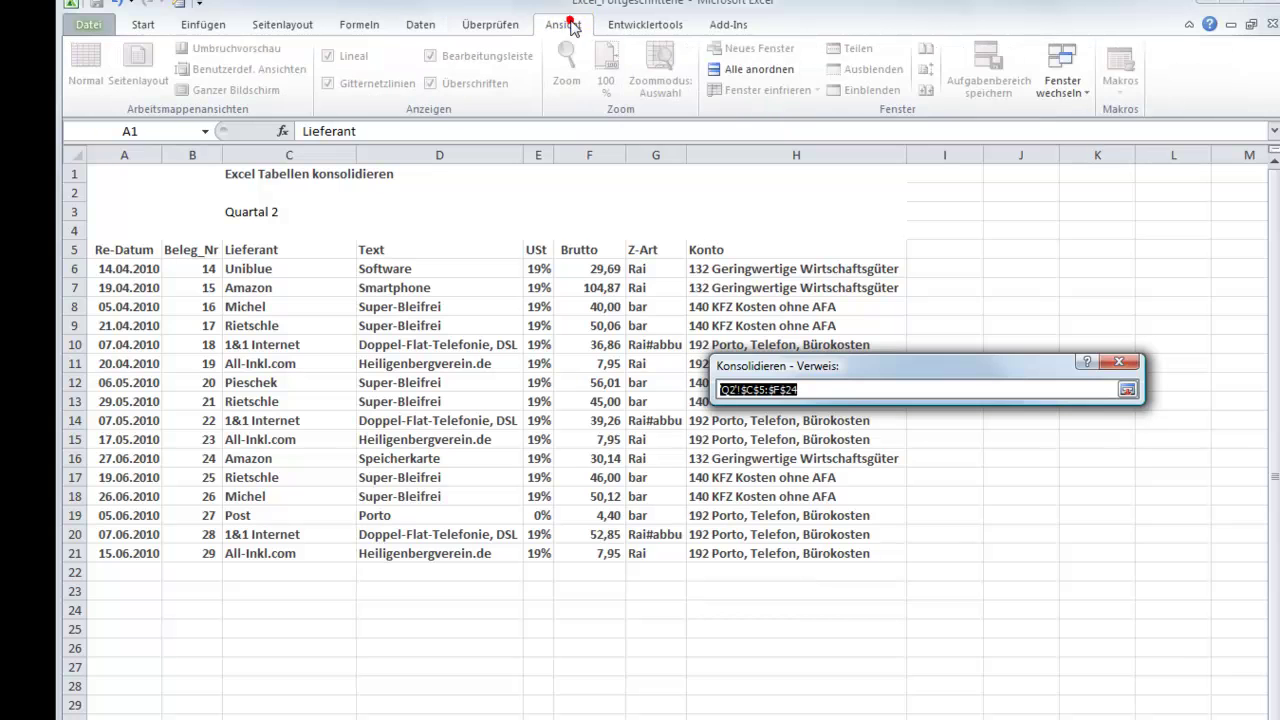
left_click(1062, 84)
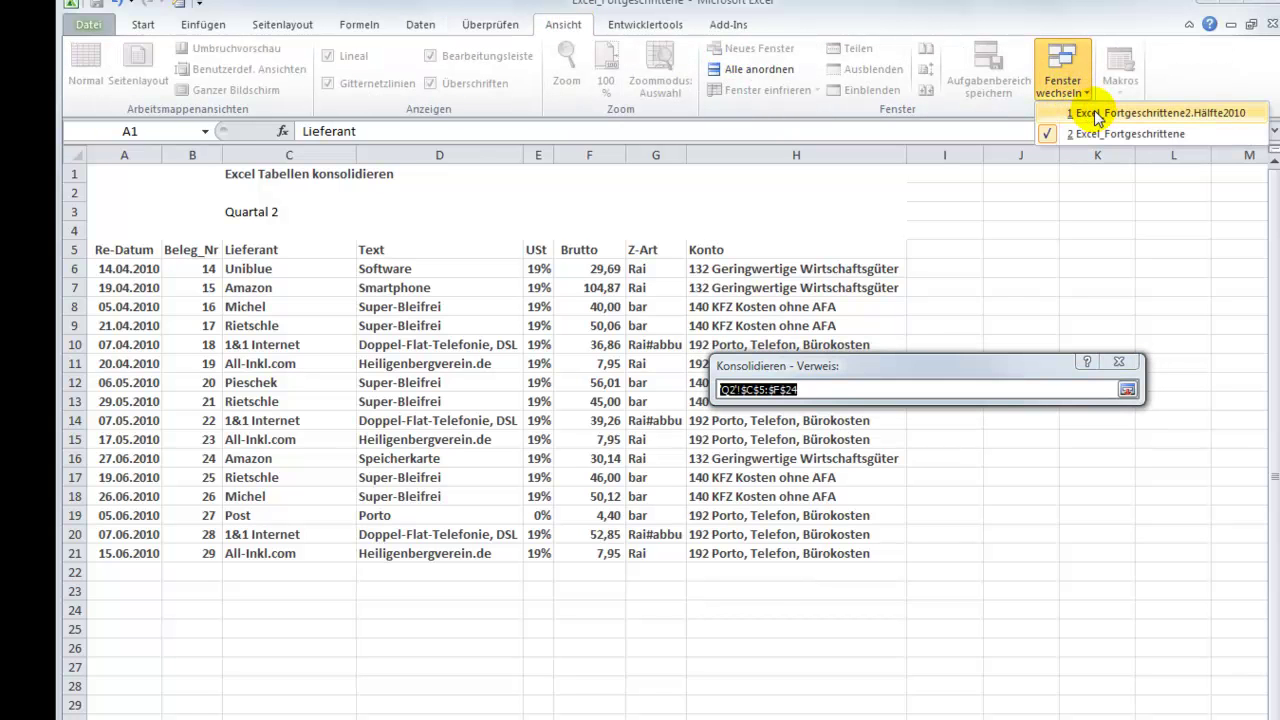
left_click(1158, 114)
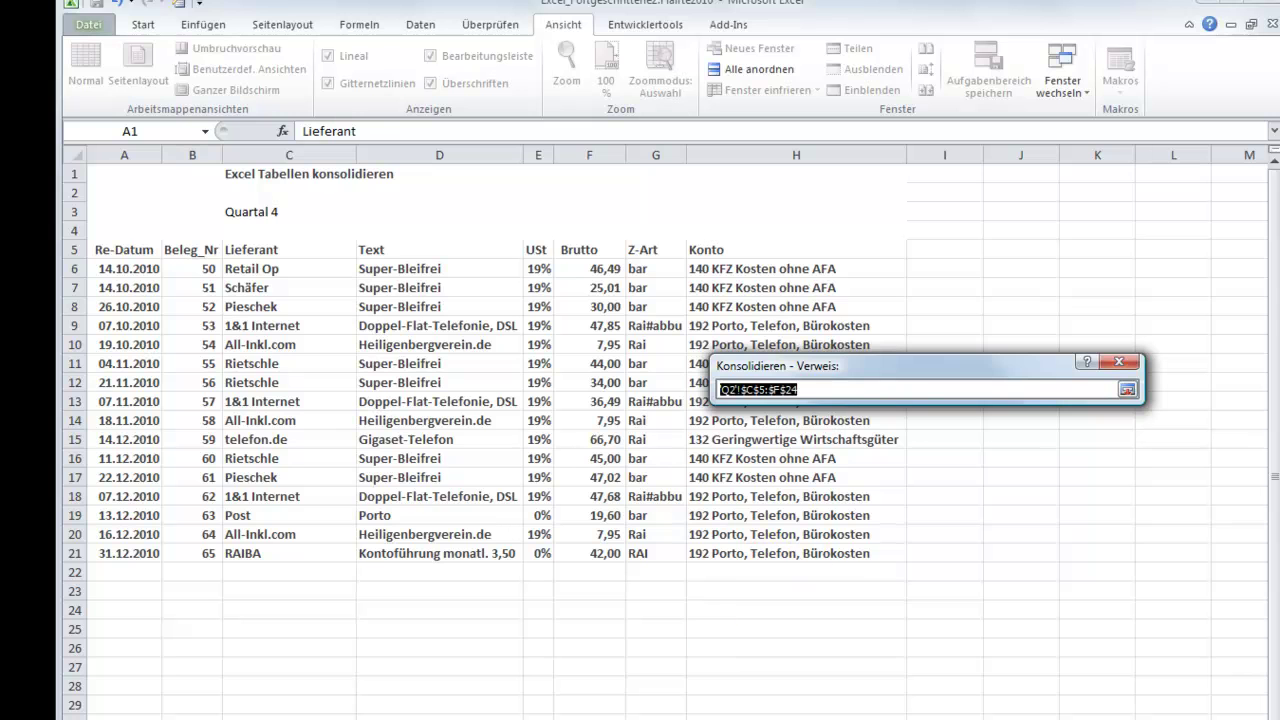
key("ctrl+Page_Up")
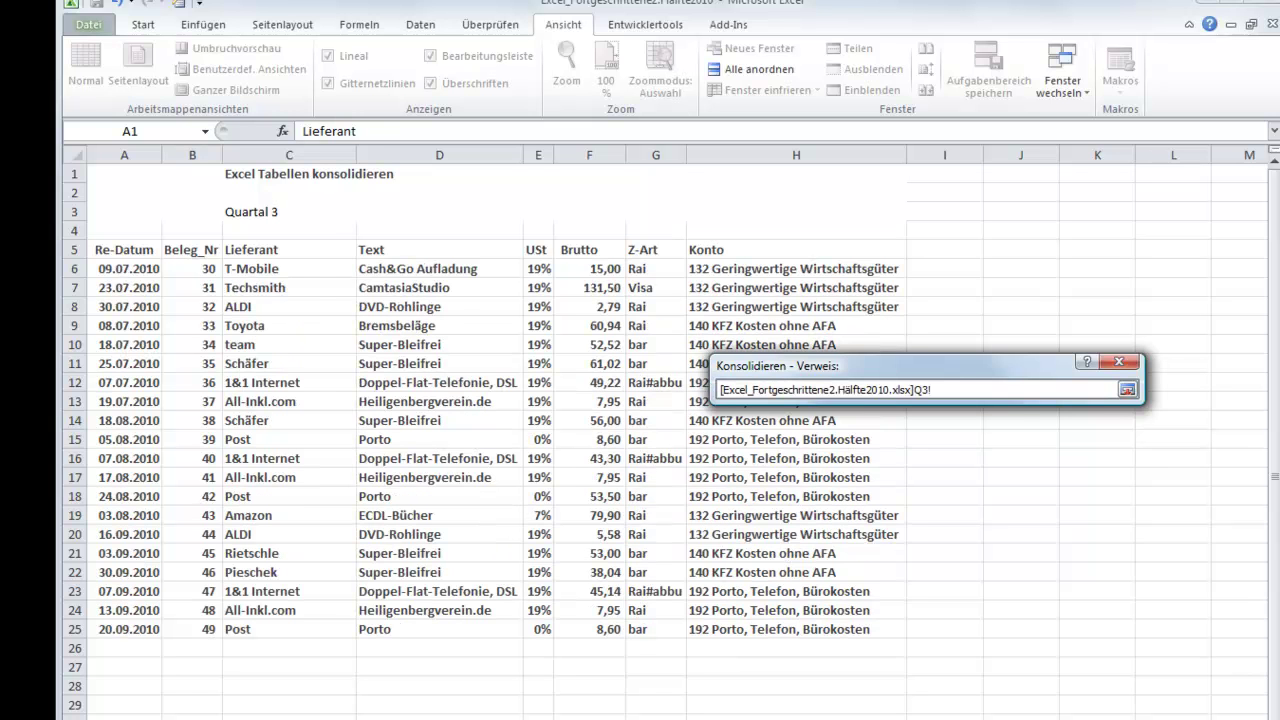
left_click(255, 250)
left_click_drag(255, 250, 585, 587)
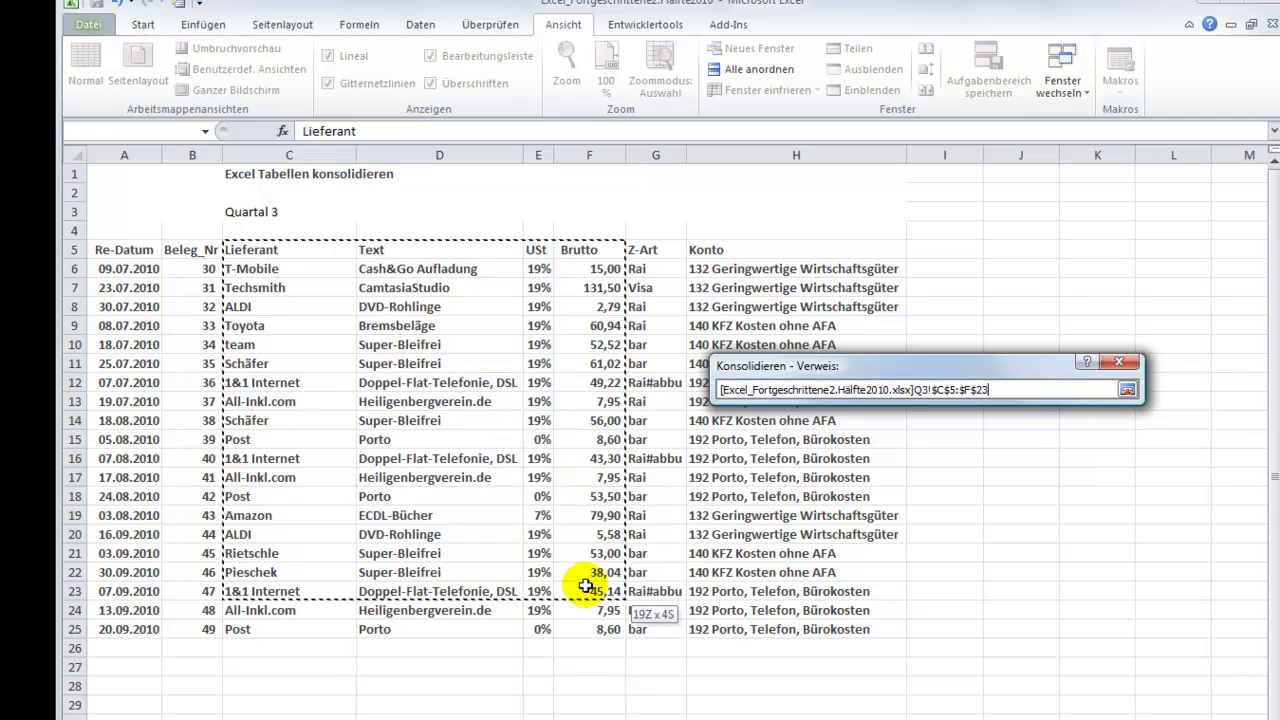
left_click_drag(585, 587, 583, 628)
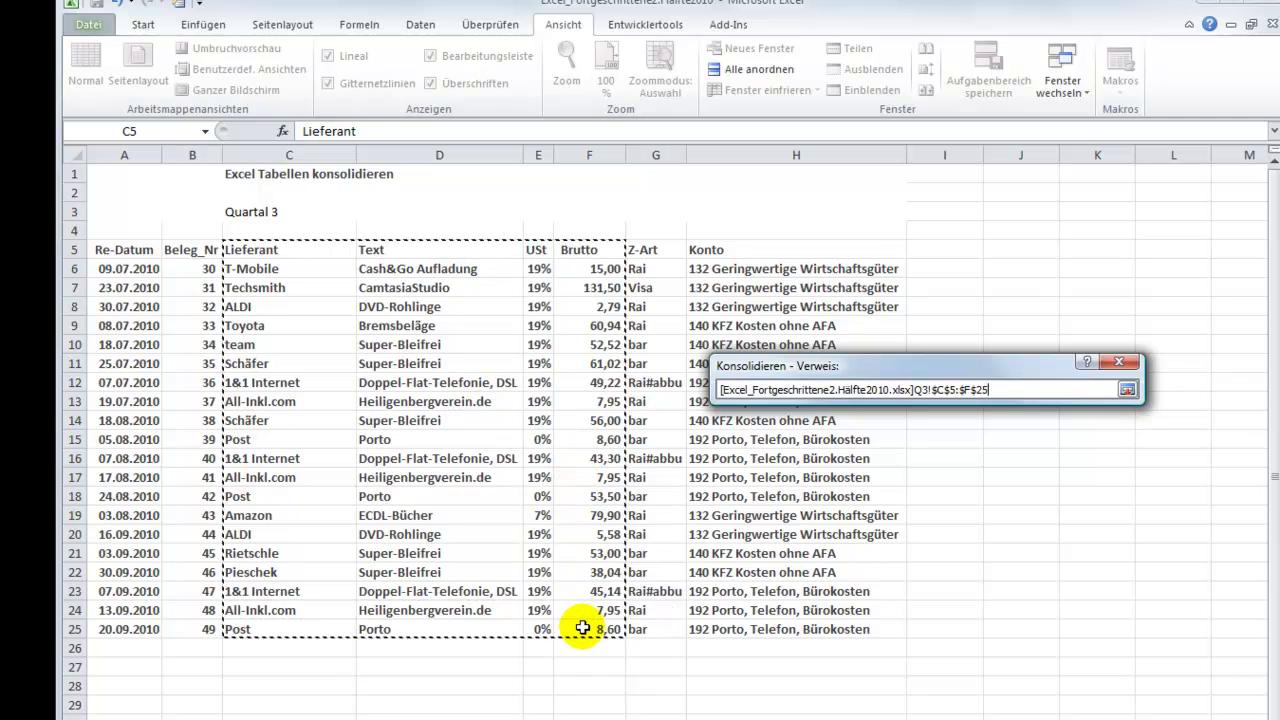
key("Return")
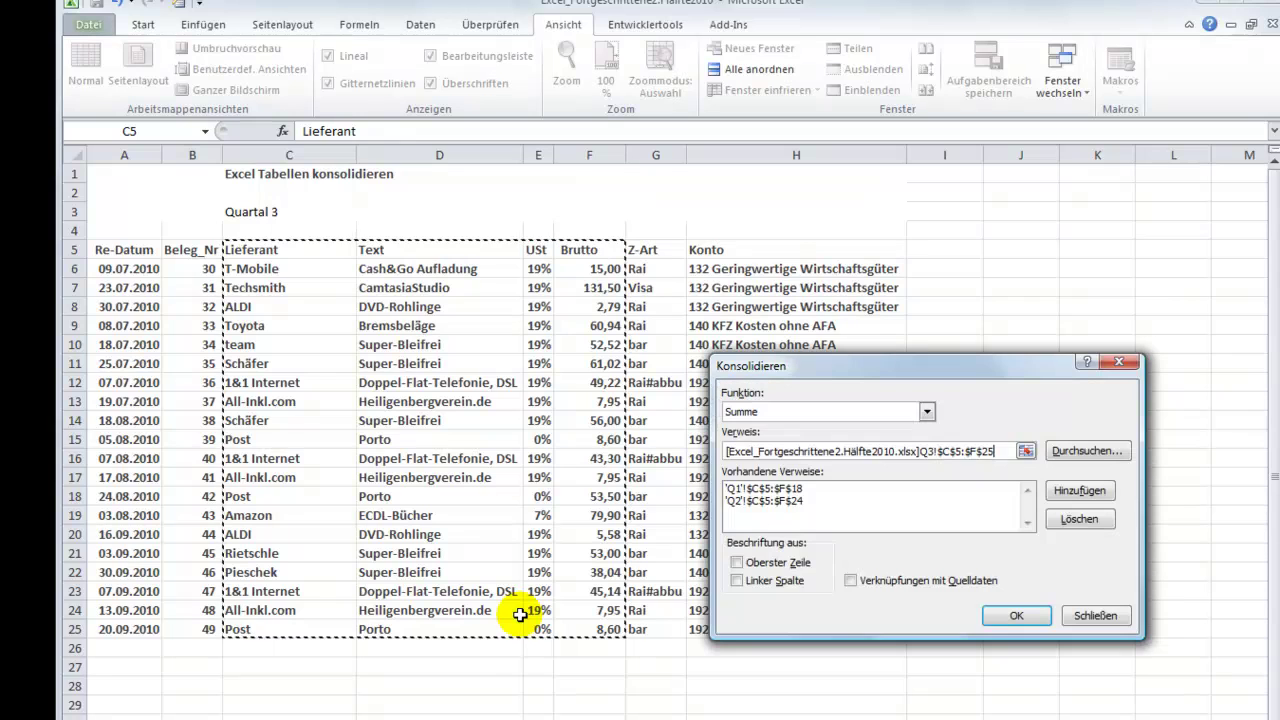
left_click(1065, 490)
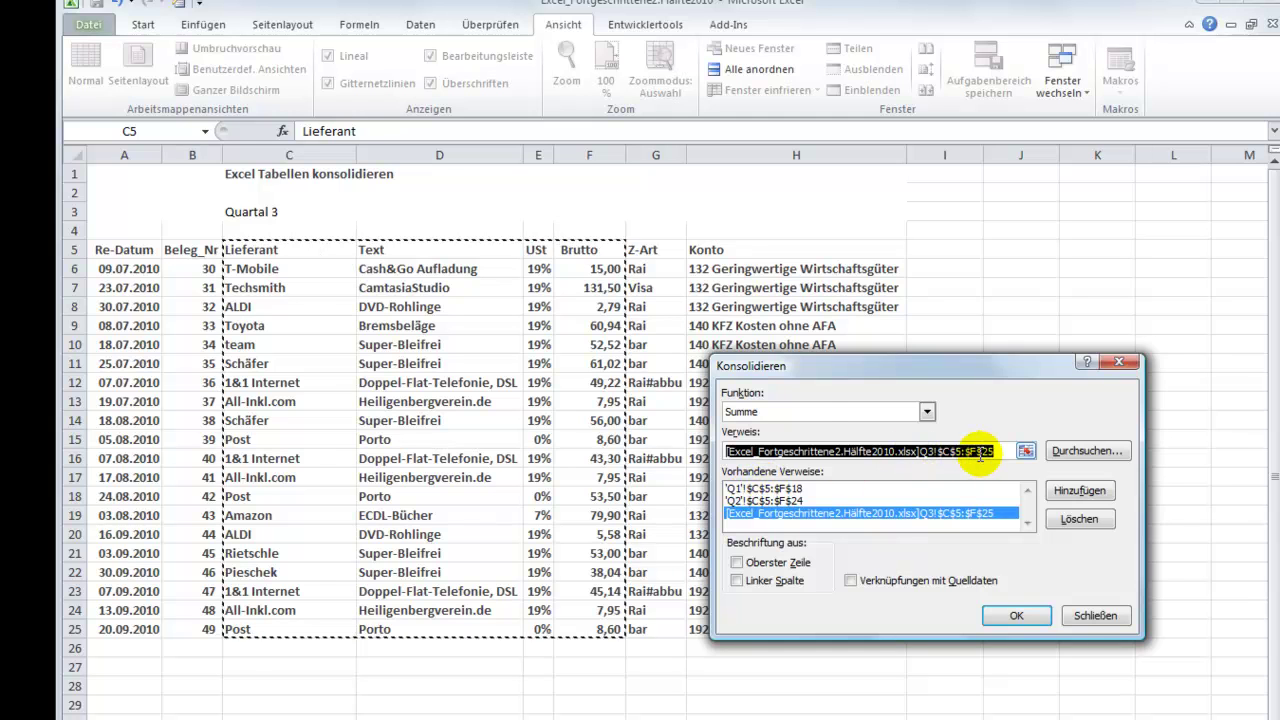
- Set the consolidation reference to the Quartal 4 range $C$5:$F$25 in the second-half workbook
left_click(1025, 453)
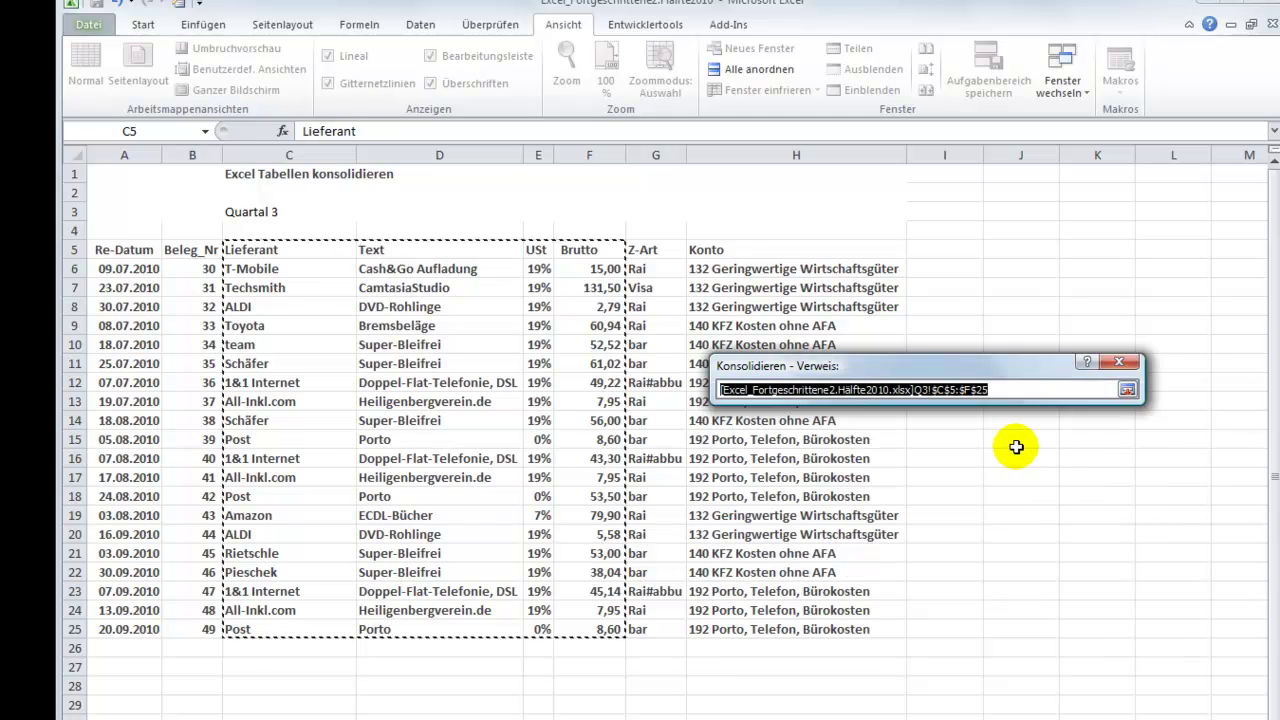
left_click(1064, 78)
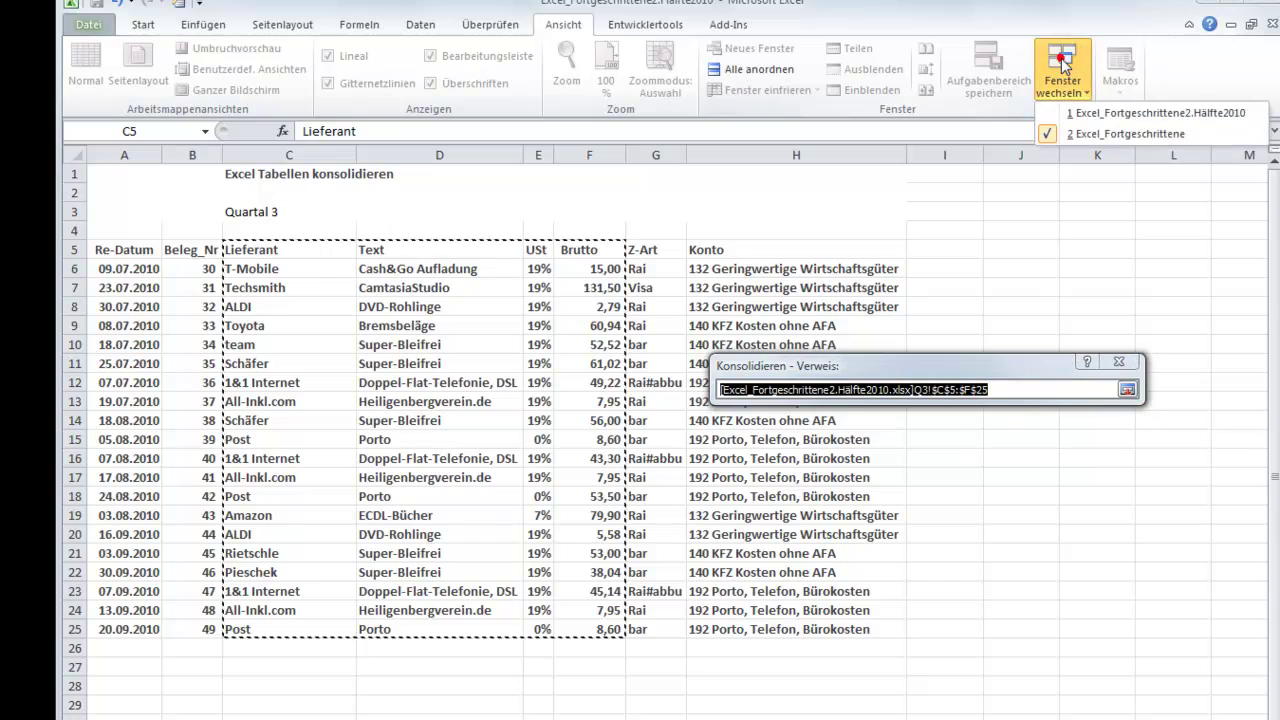
left_click(1115, 114)
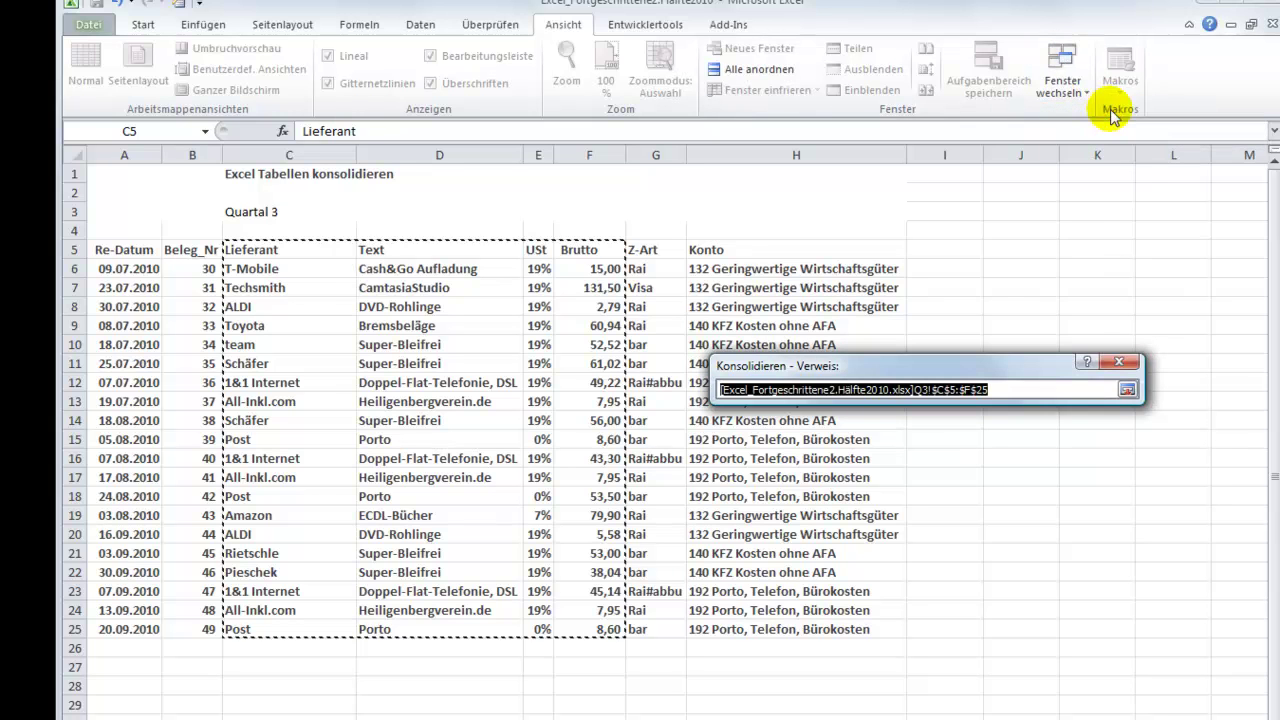
key("ctrl+Page_Down")
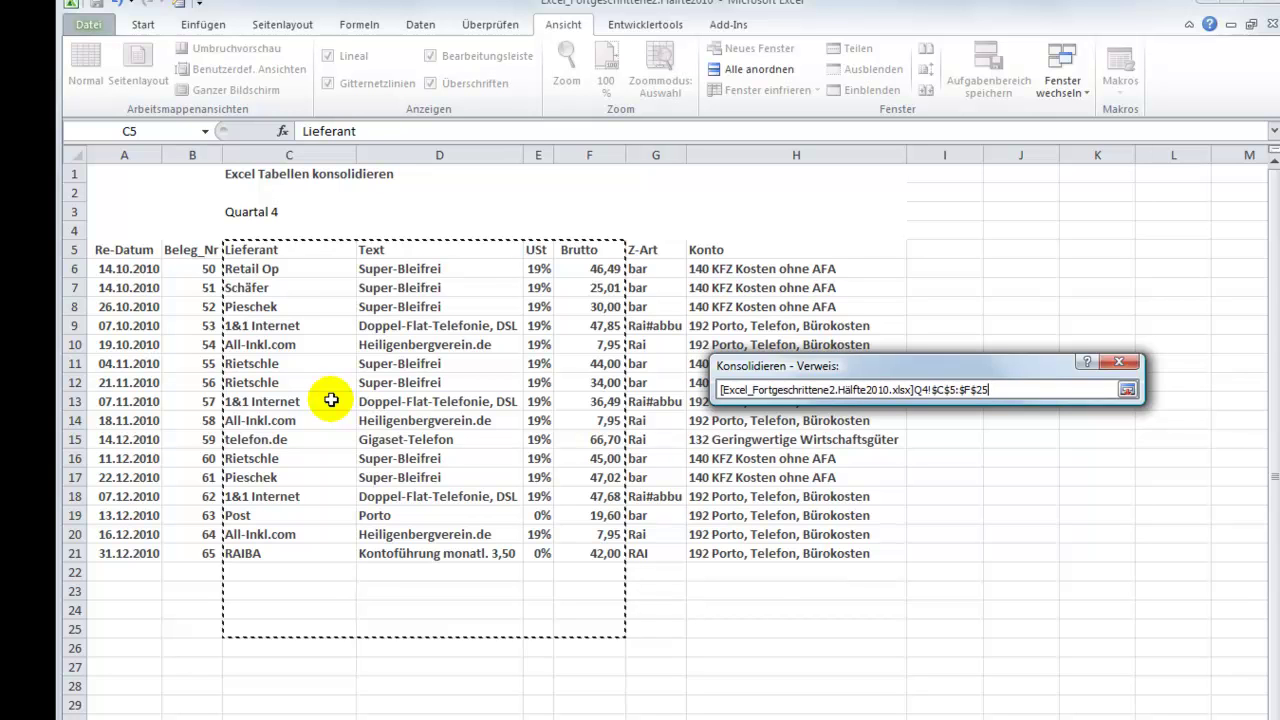
key("Return")
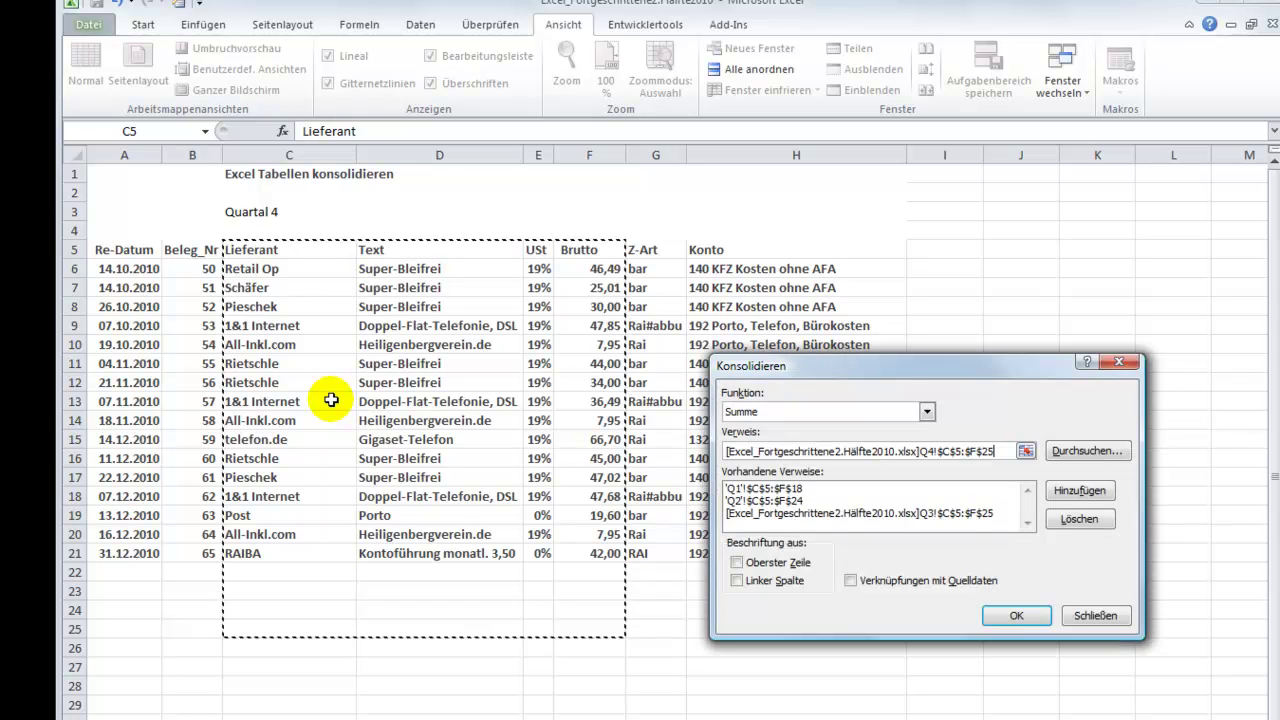
- Add the Q4 reference and consolidate using top row and left column labels, linked to source data
left_click(1062, 490)
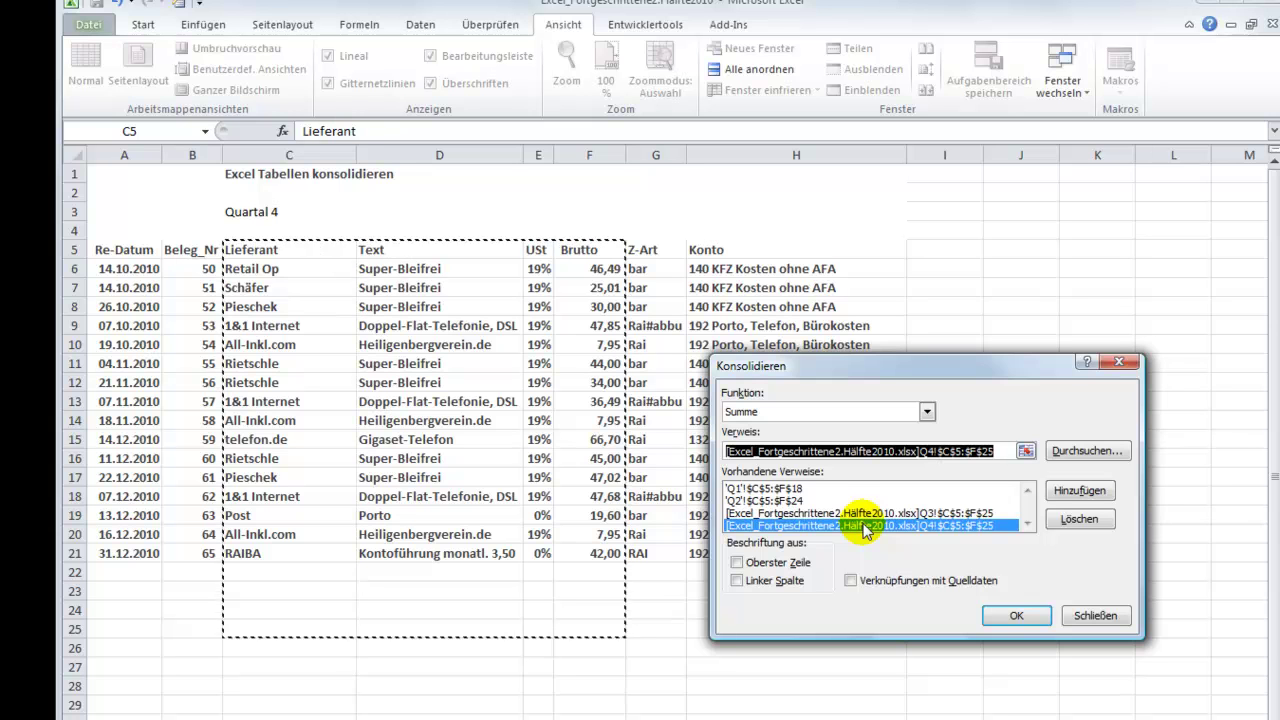
left_click(738, 563)
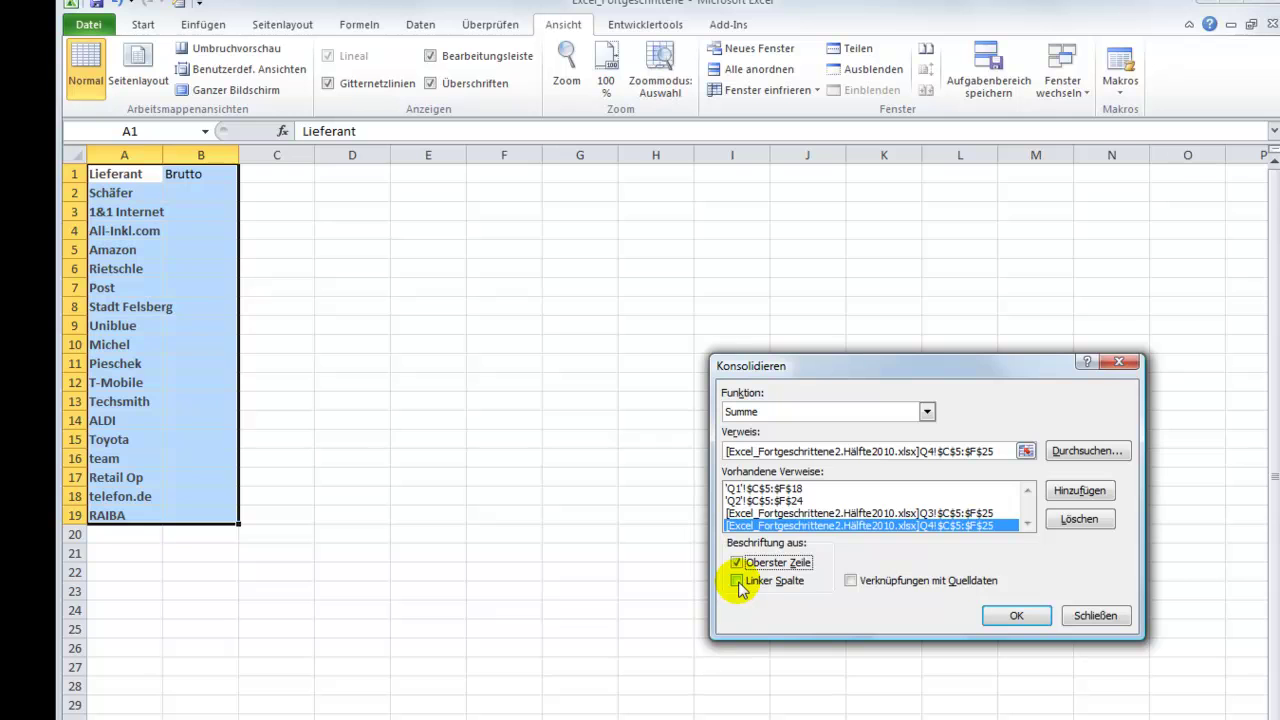
left_click(739, 582)
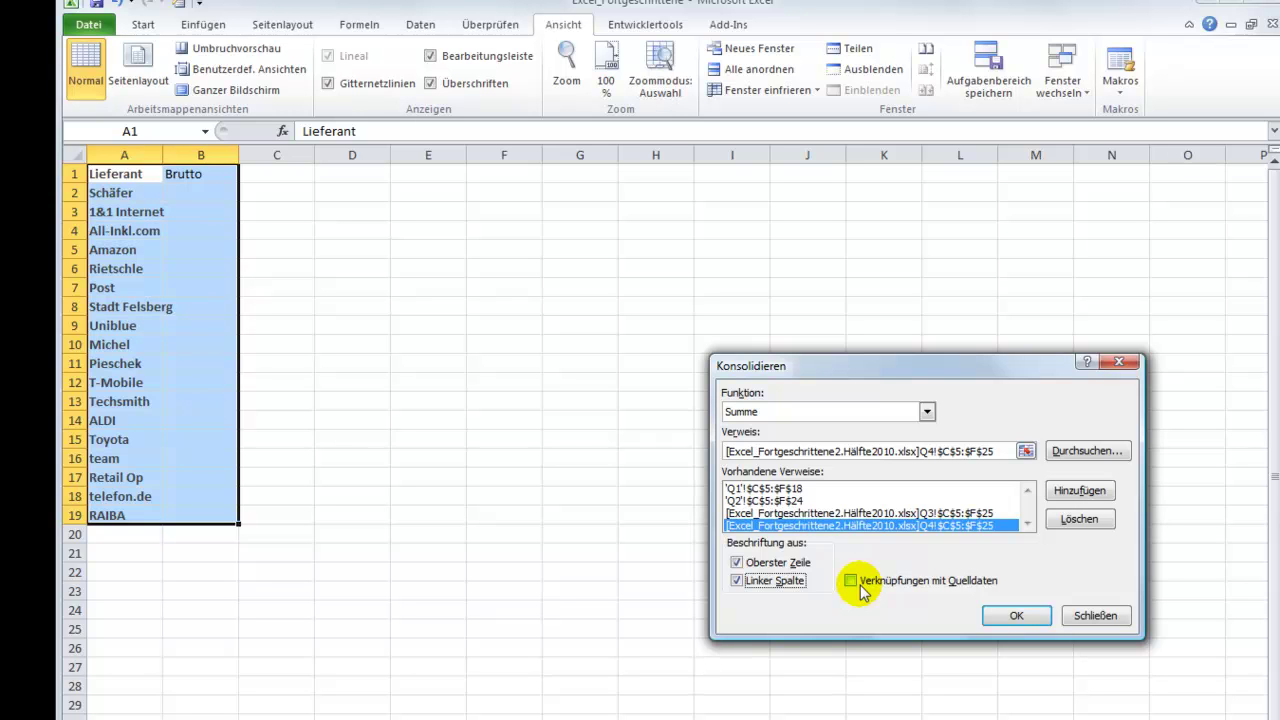
left_click(851, 581)
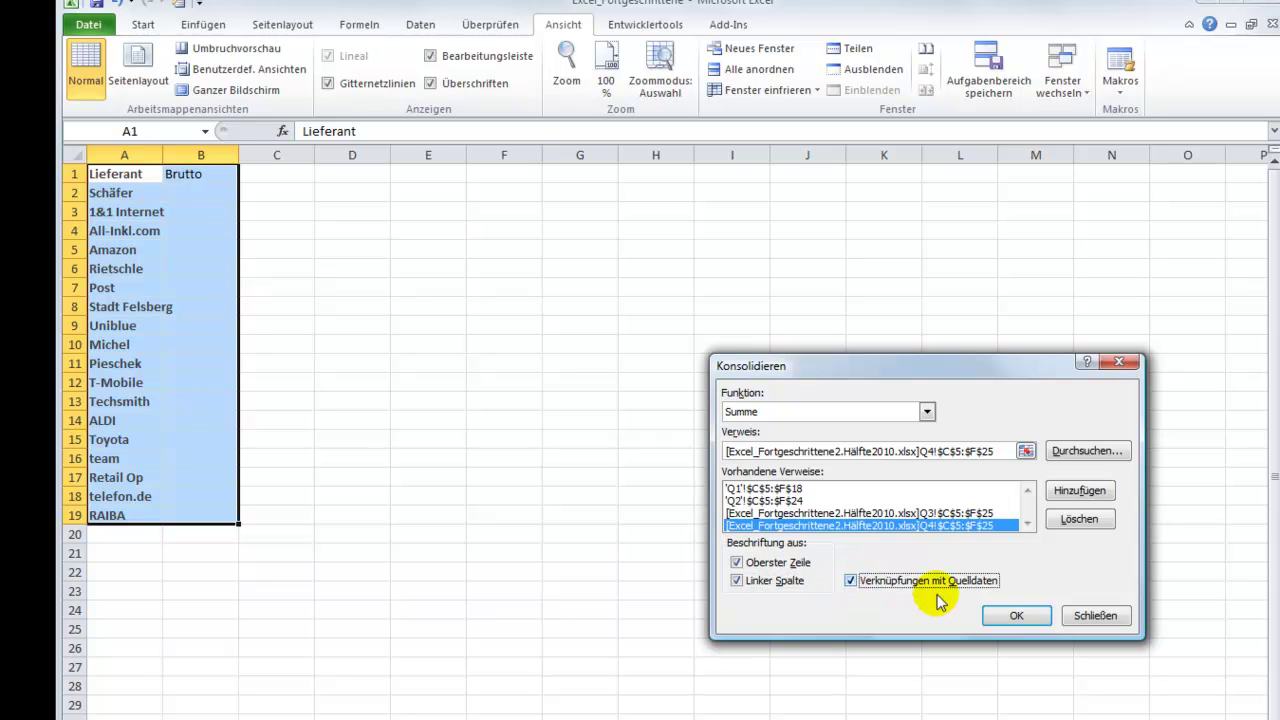
left_click(1008, 615)
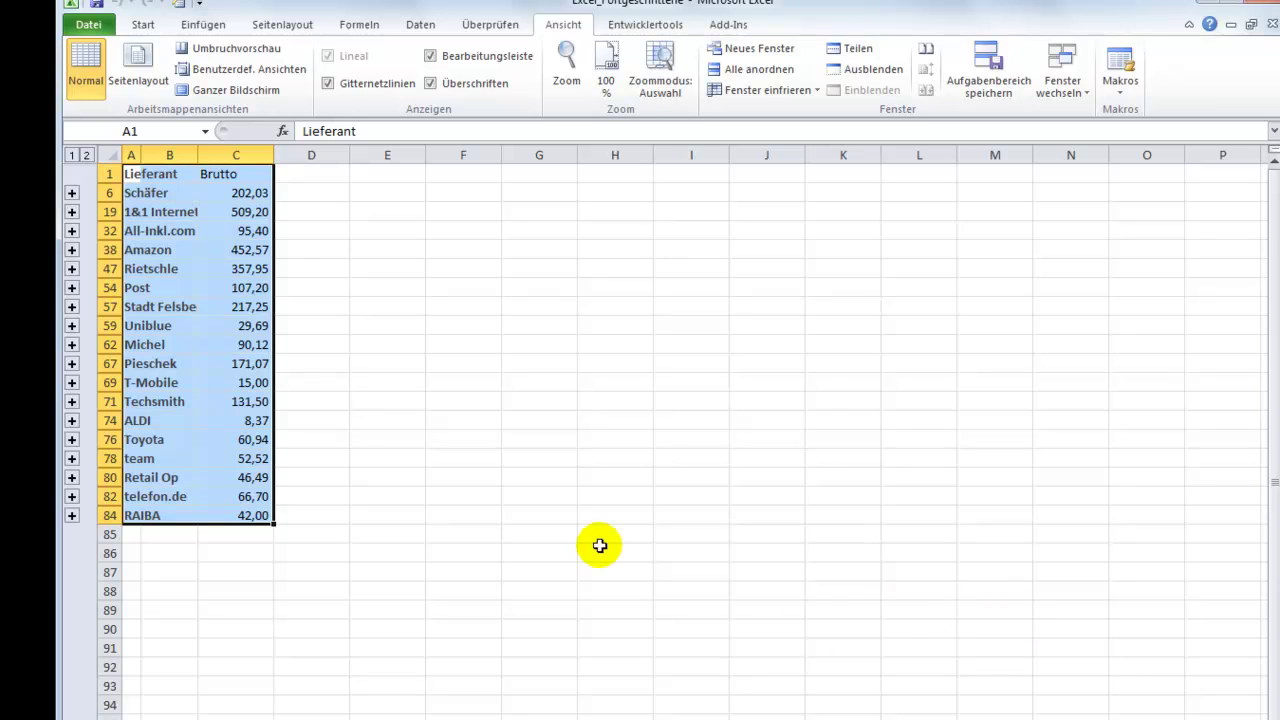
left_click(243, 148)
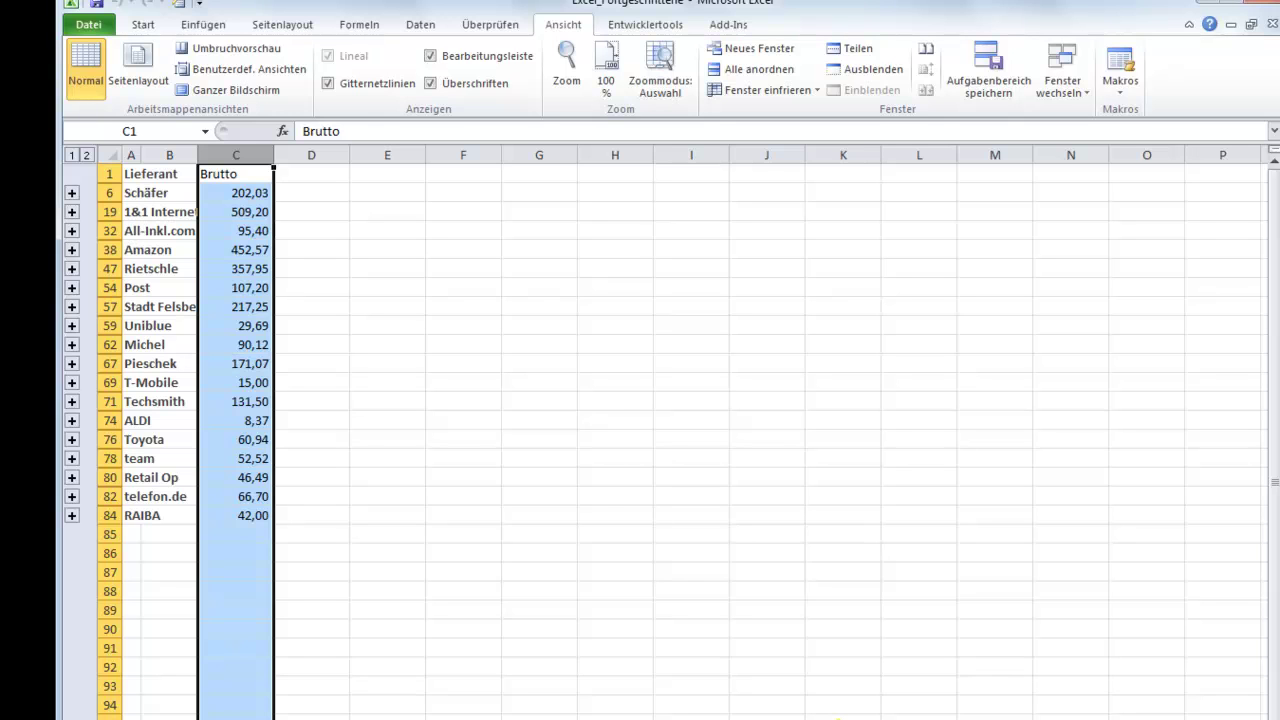
left_click(87, 156)
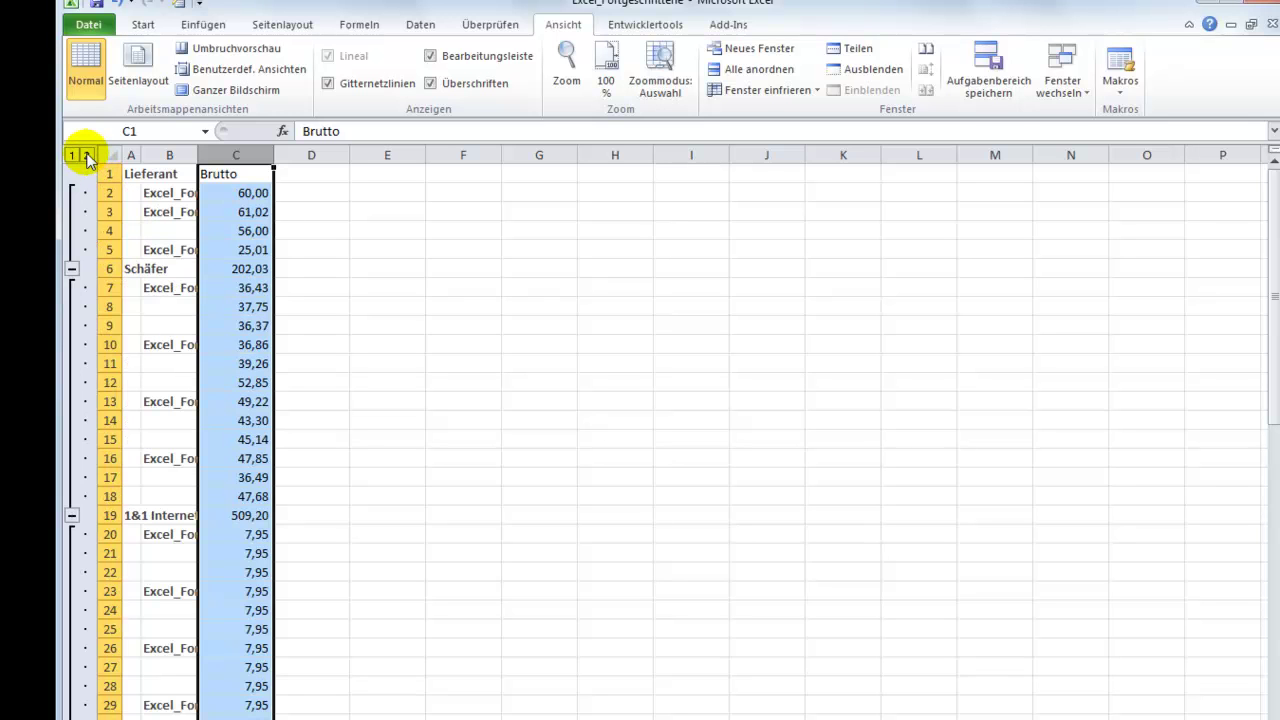
left_click(556, 349)
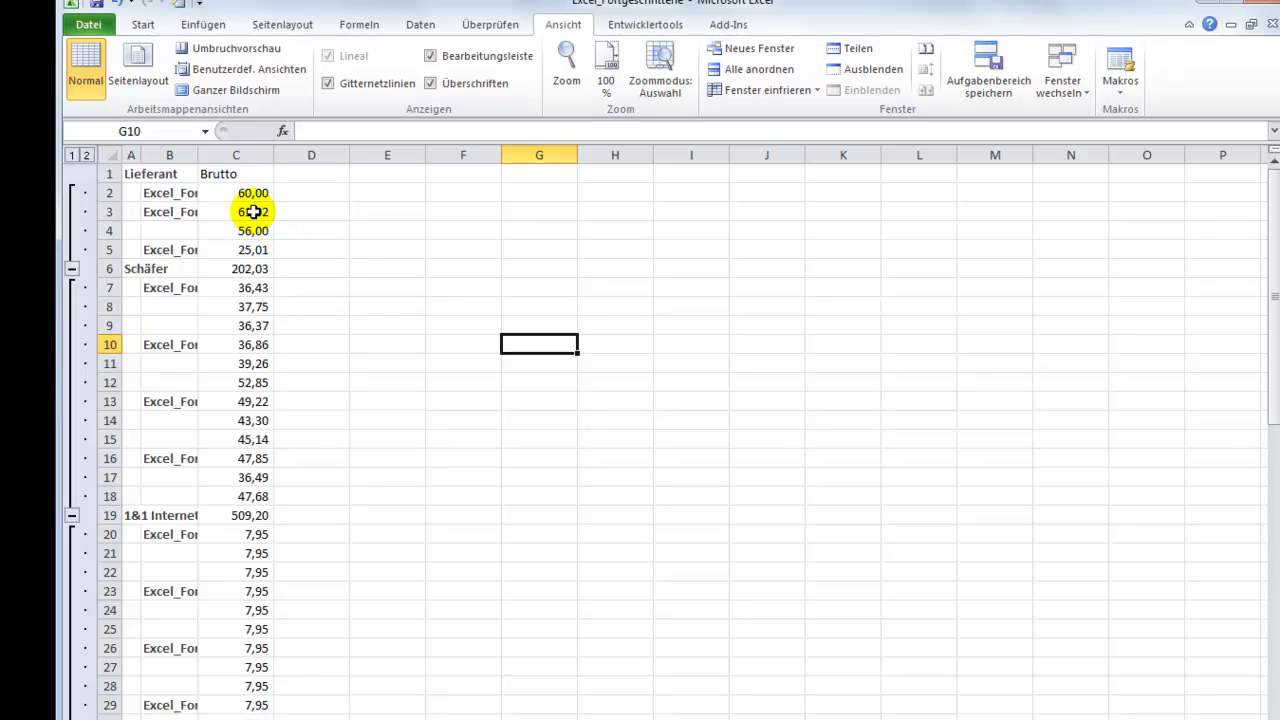
left_click_drag(253, 192, 245, 242)
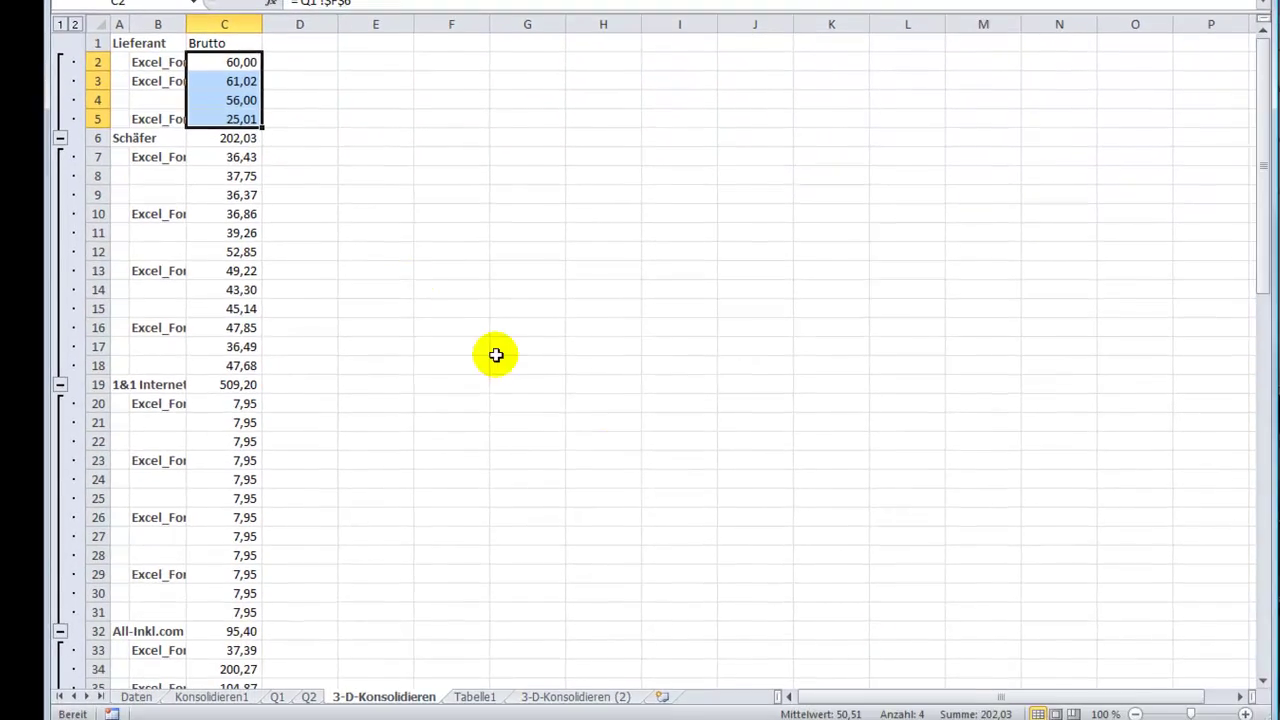
left_click(235, 14)
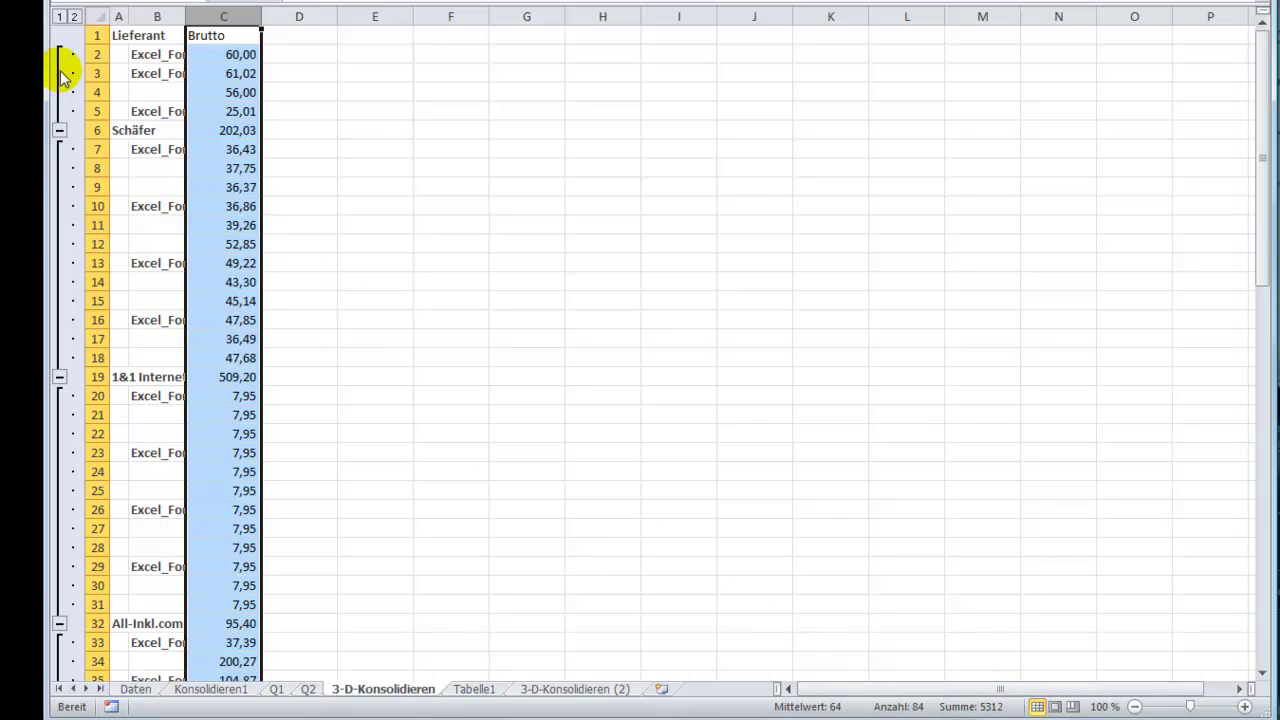
left_click(60, 19)
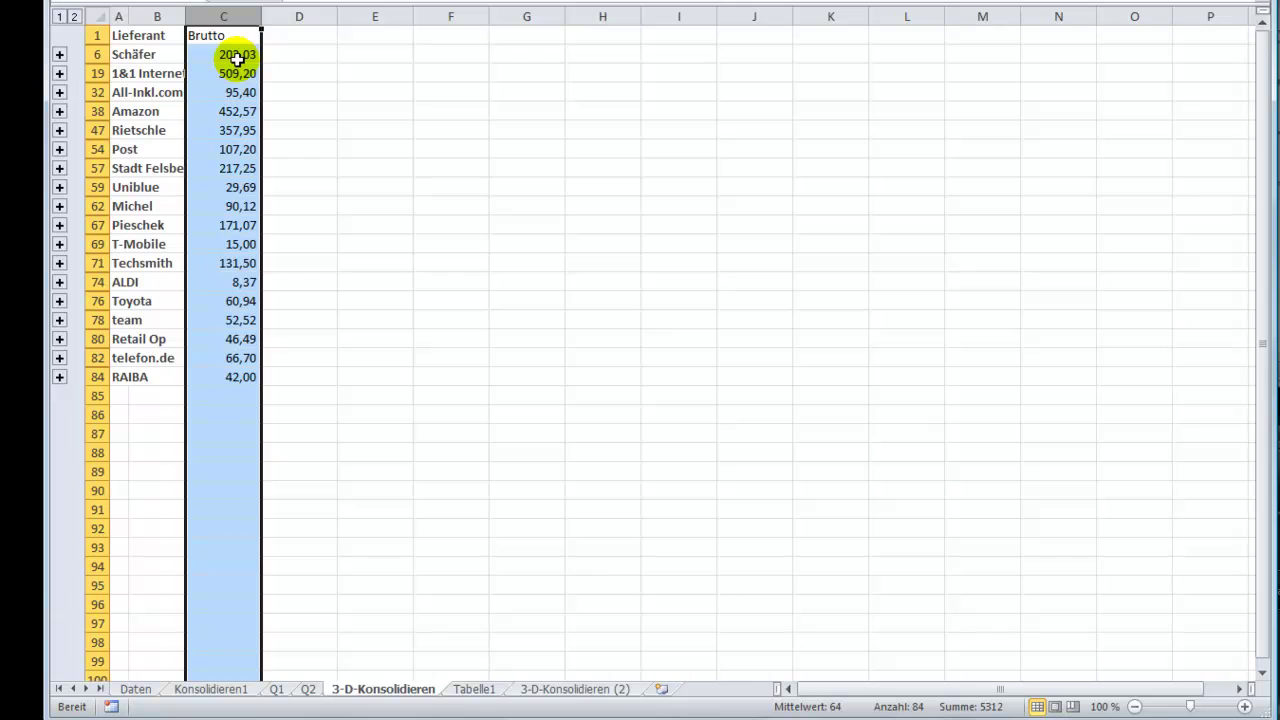
- Expand Amazon's five detail rows, widen column B for source names, and select C37
left_click(59, 111)
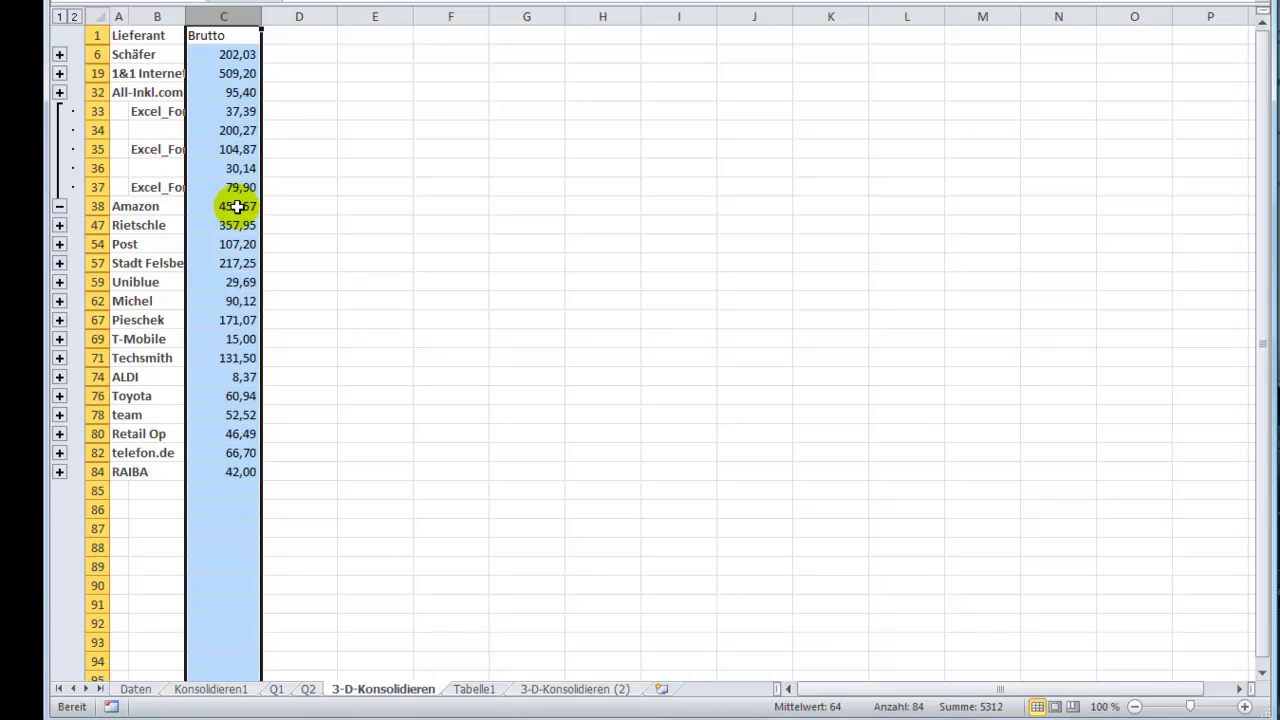
left_click_drag(184, 16, 316, 22)
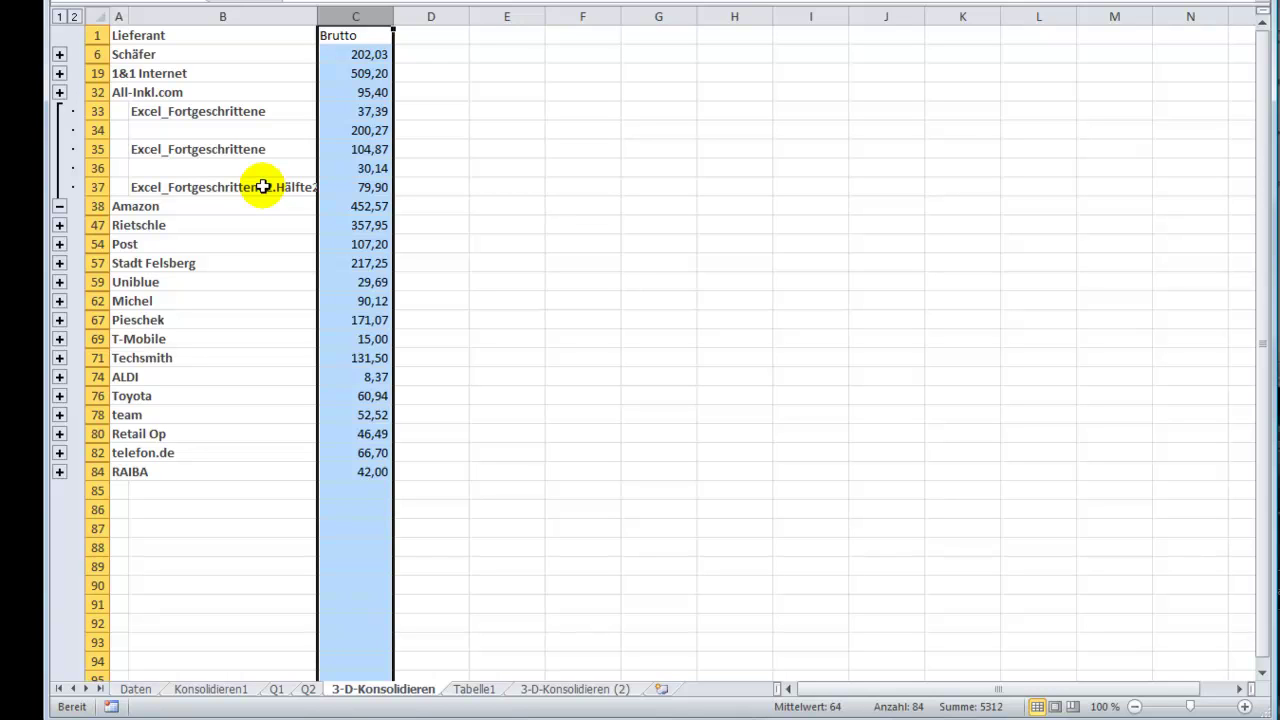
left_click(380, 187)
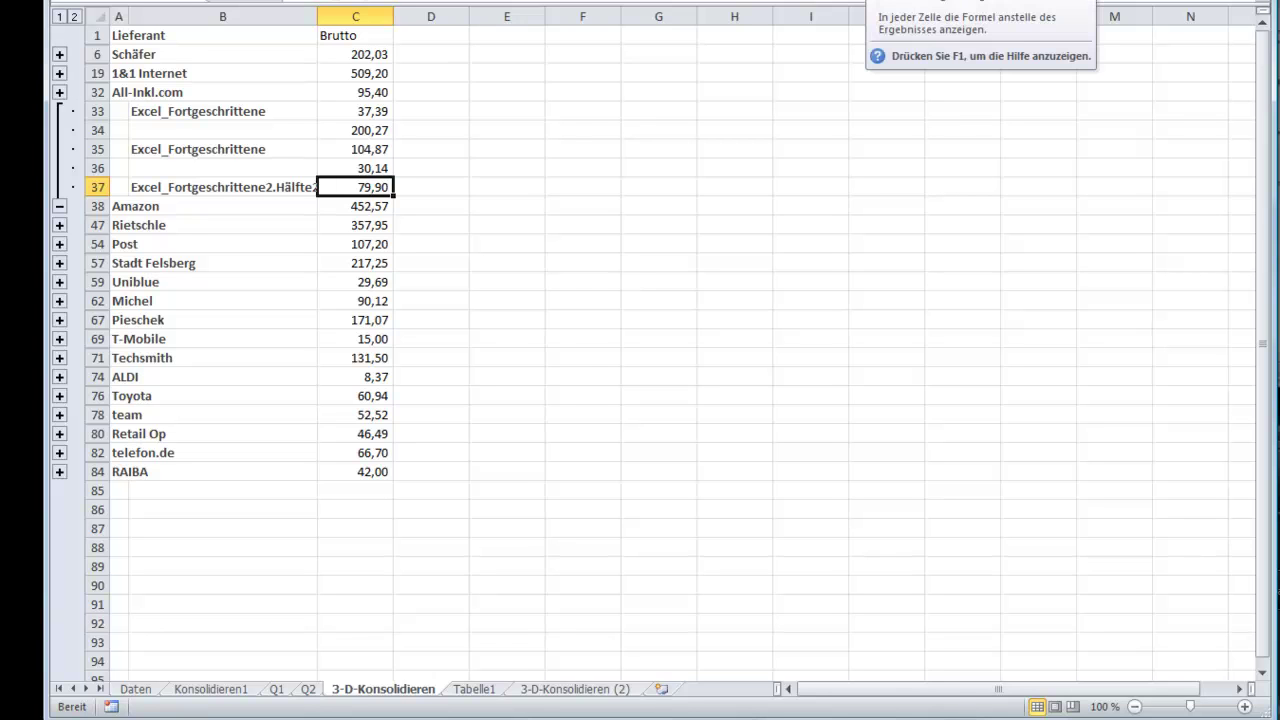
- Show formulas with Ctrl+# to reveal the SUMME totals and quarter-sheet links
key("ctrl+numbersign")
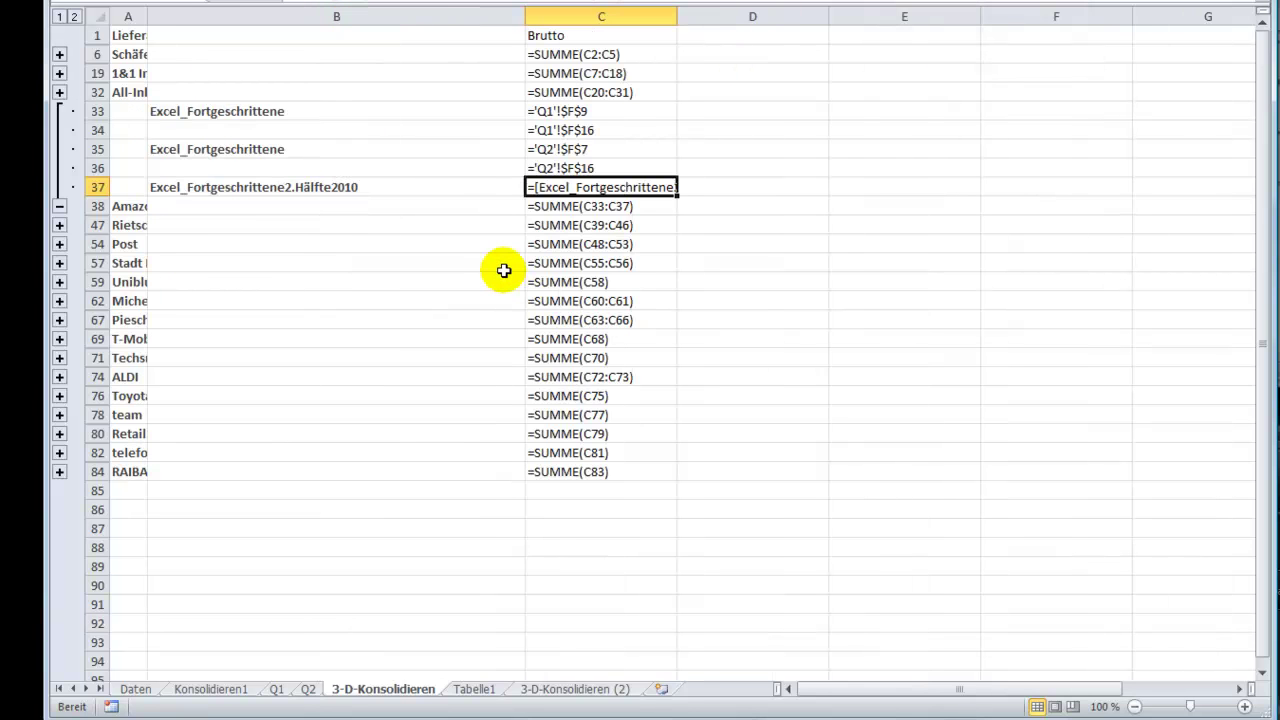